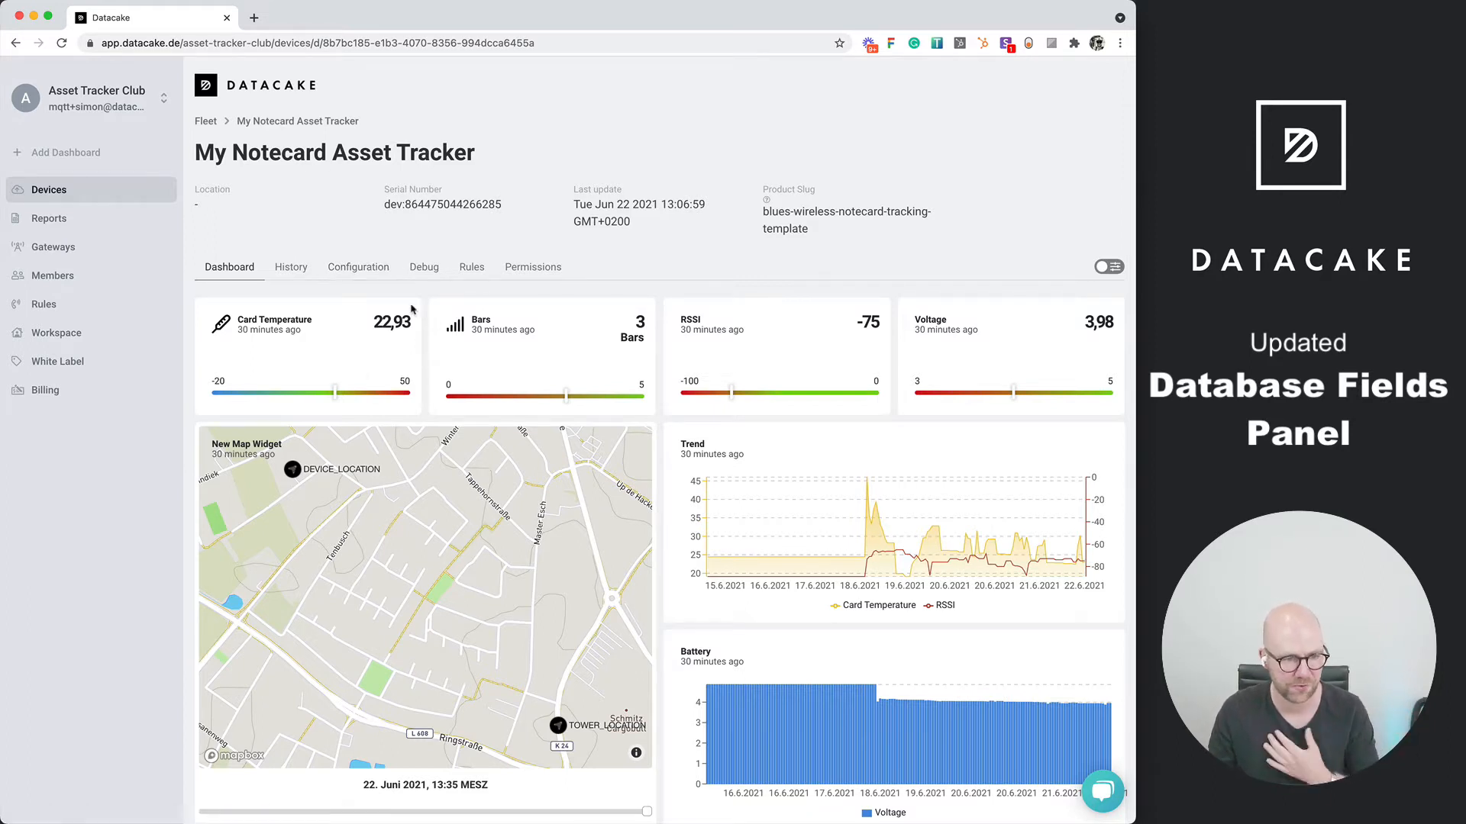
# Open the configuration of My Notecard Asset Tracker and go to its Fields section
pyautogui.click(374, 275)
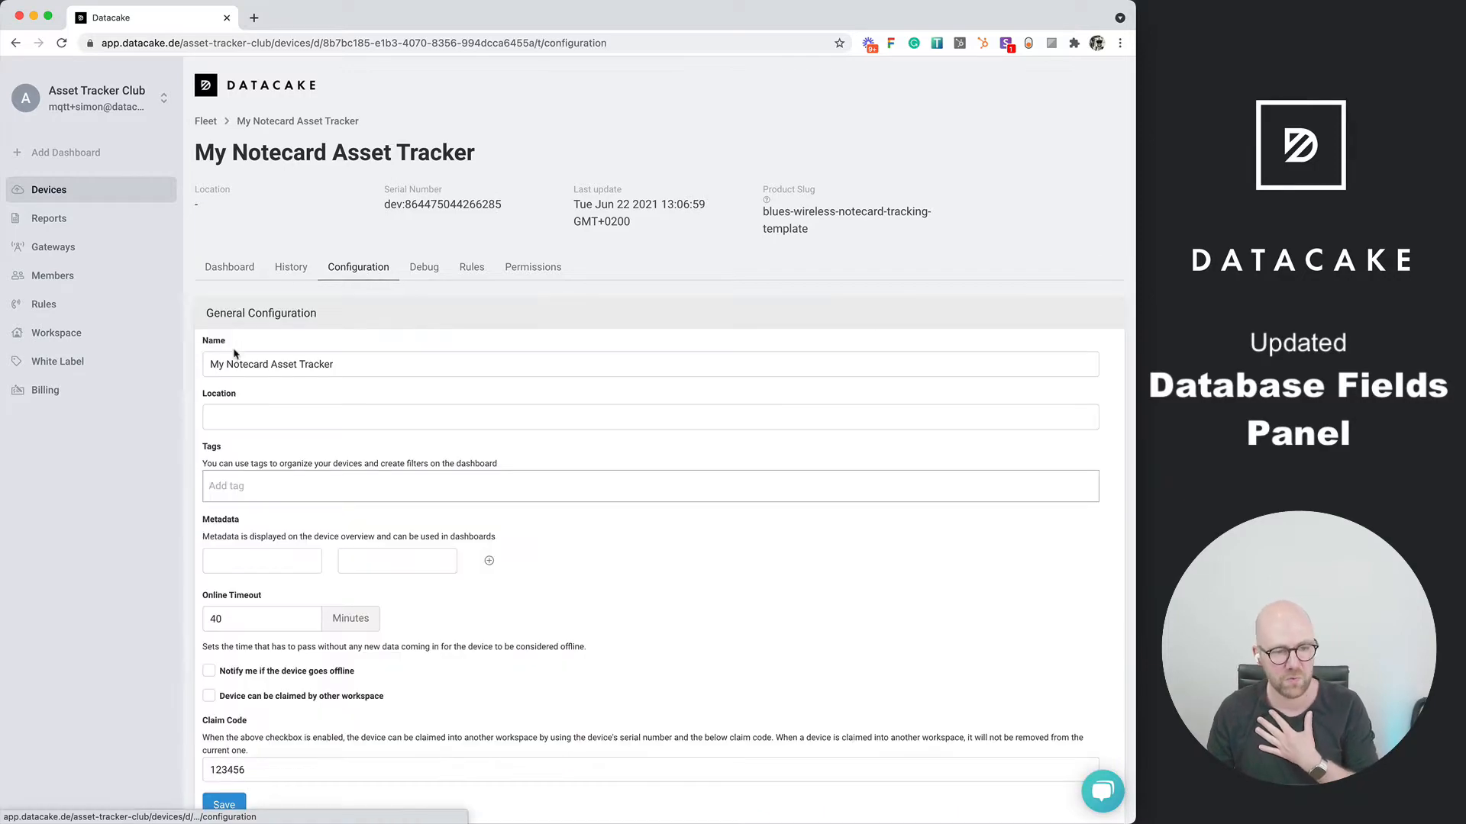
pyautogui.scroll(-10, 200, 372)
pyautogui.scroll(-10, 197, 372)
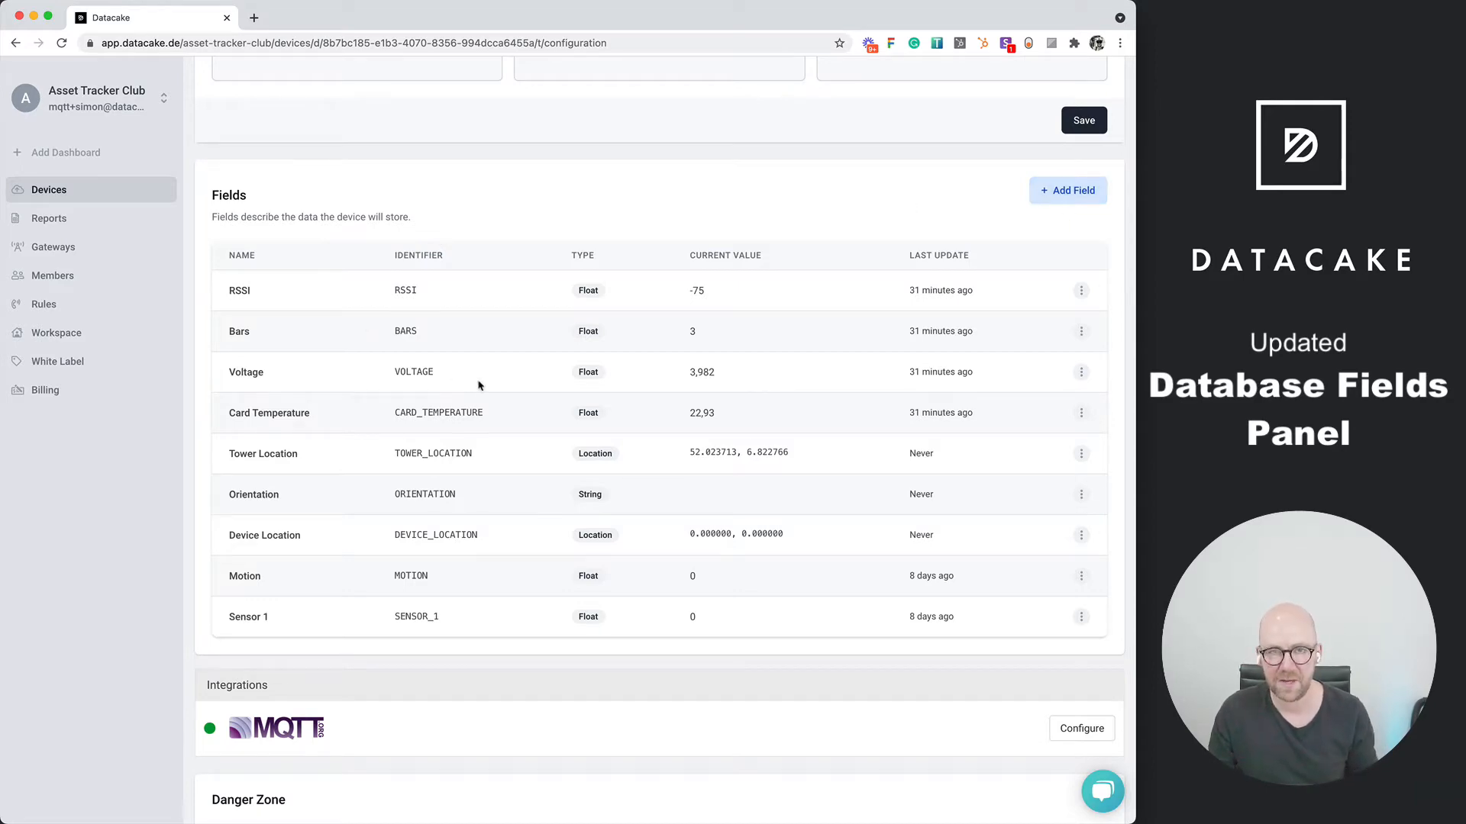
pyautogui.click(1056, 192)
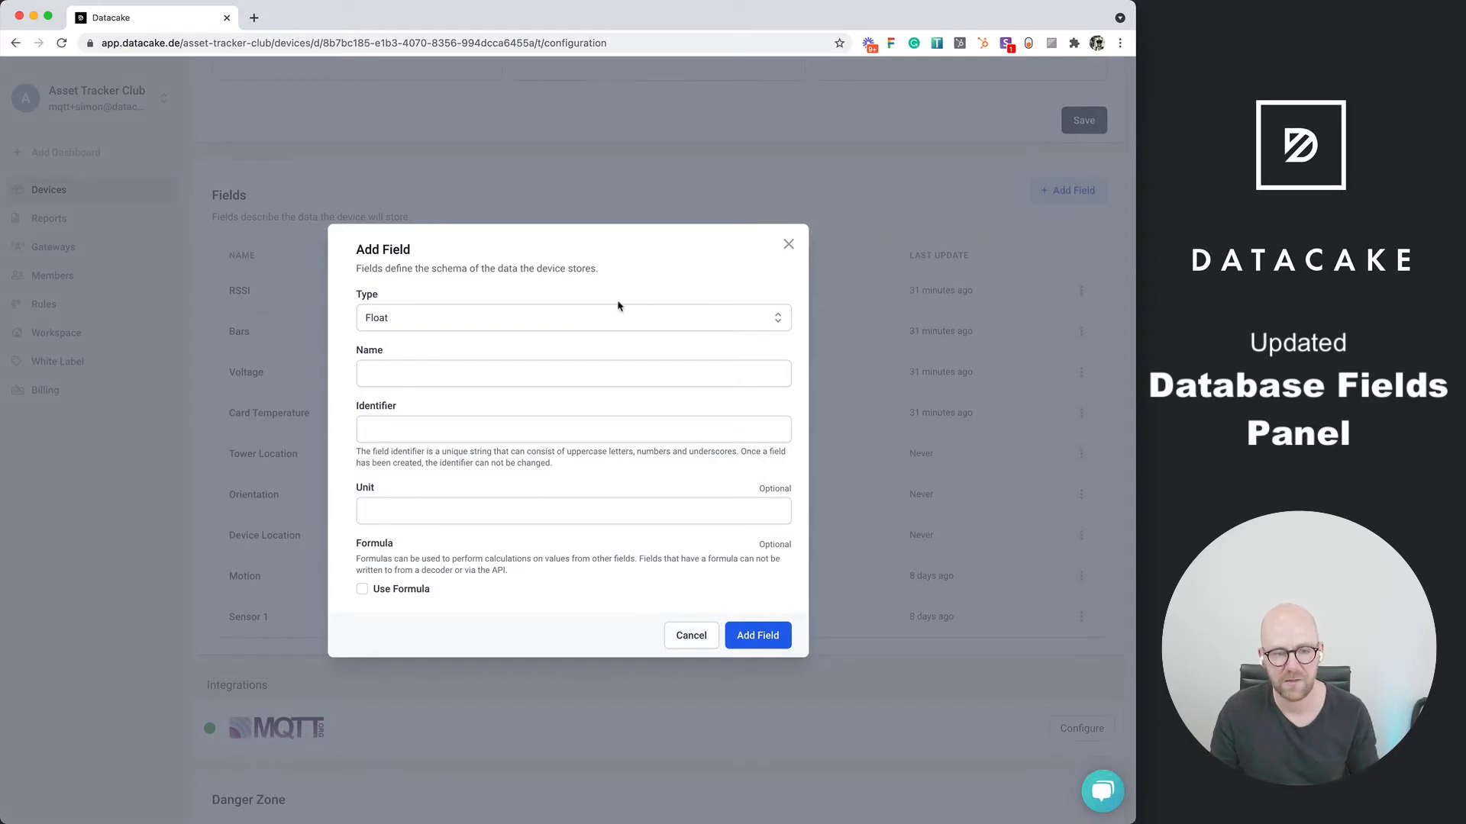
pyautogui.click(571, 318)
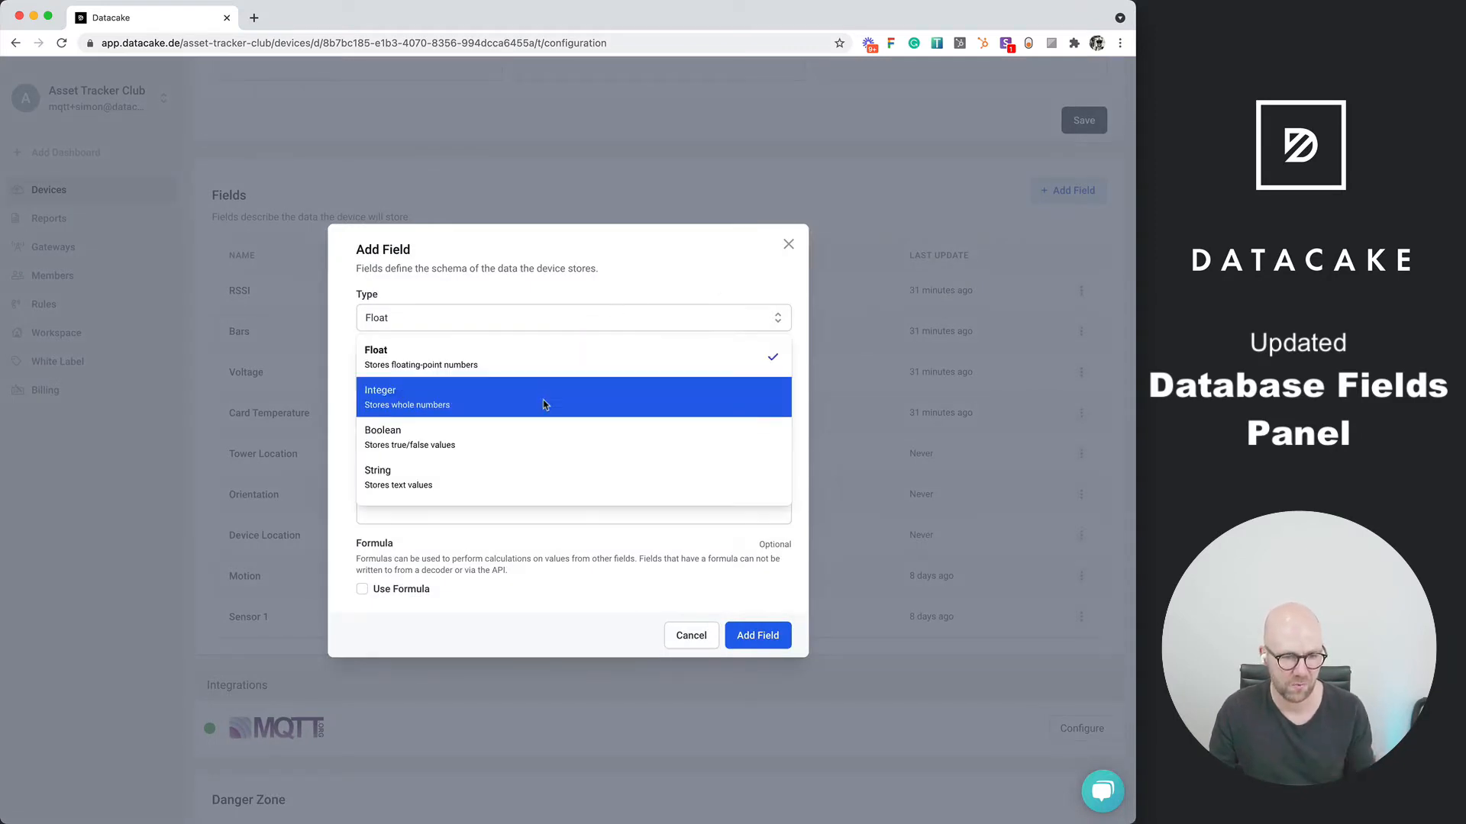
pyautogui.scroll(-2, 544, 404)
pyautogui.click(575, 305)
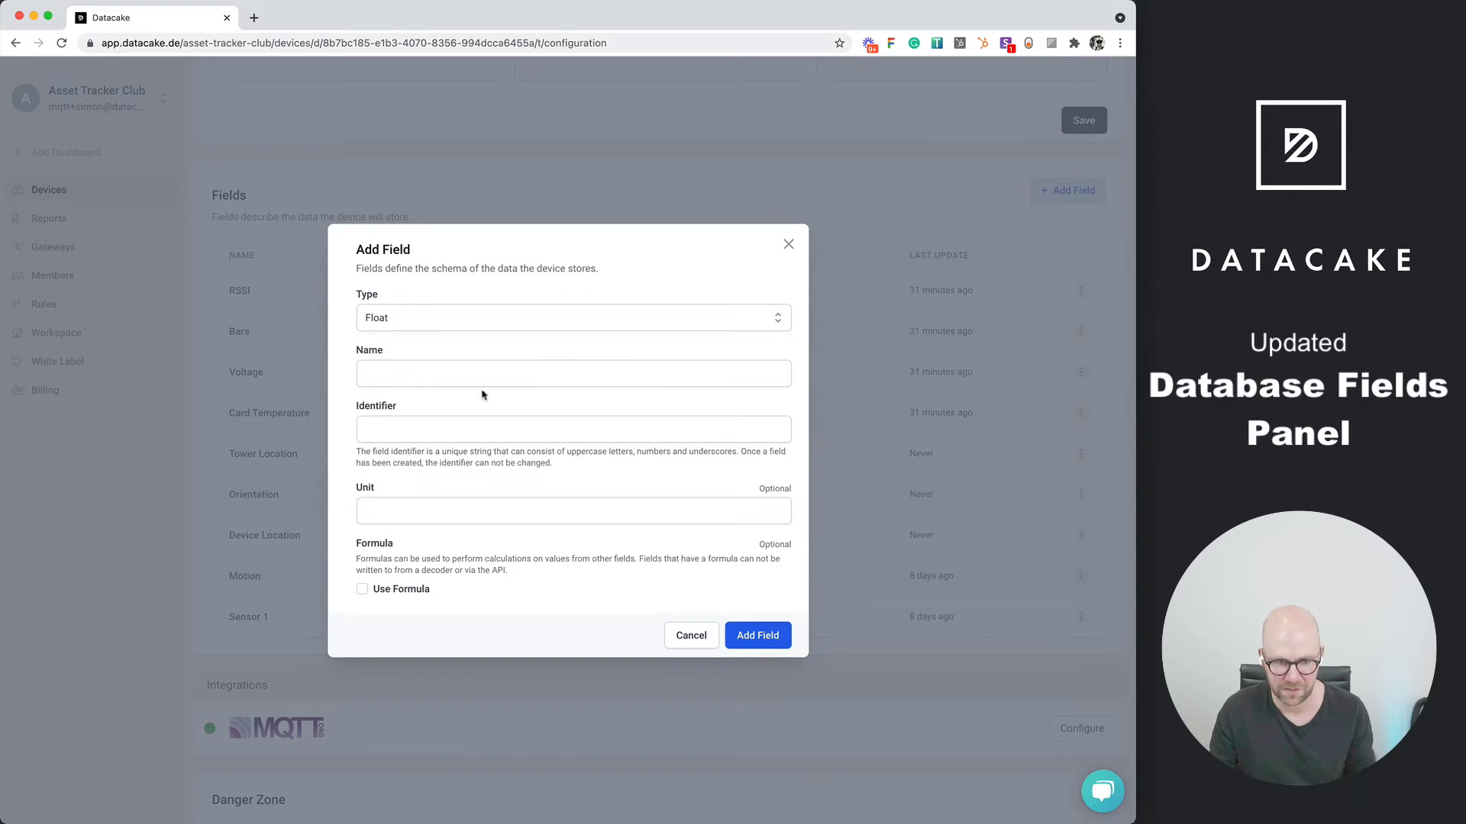
pyautogui.click(487, 375)
pyautogui.write('N')
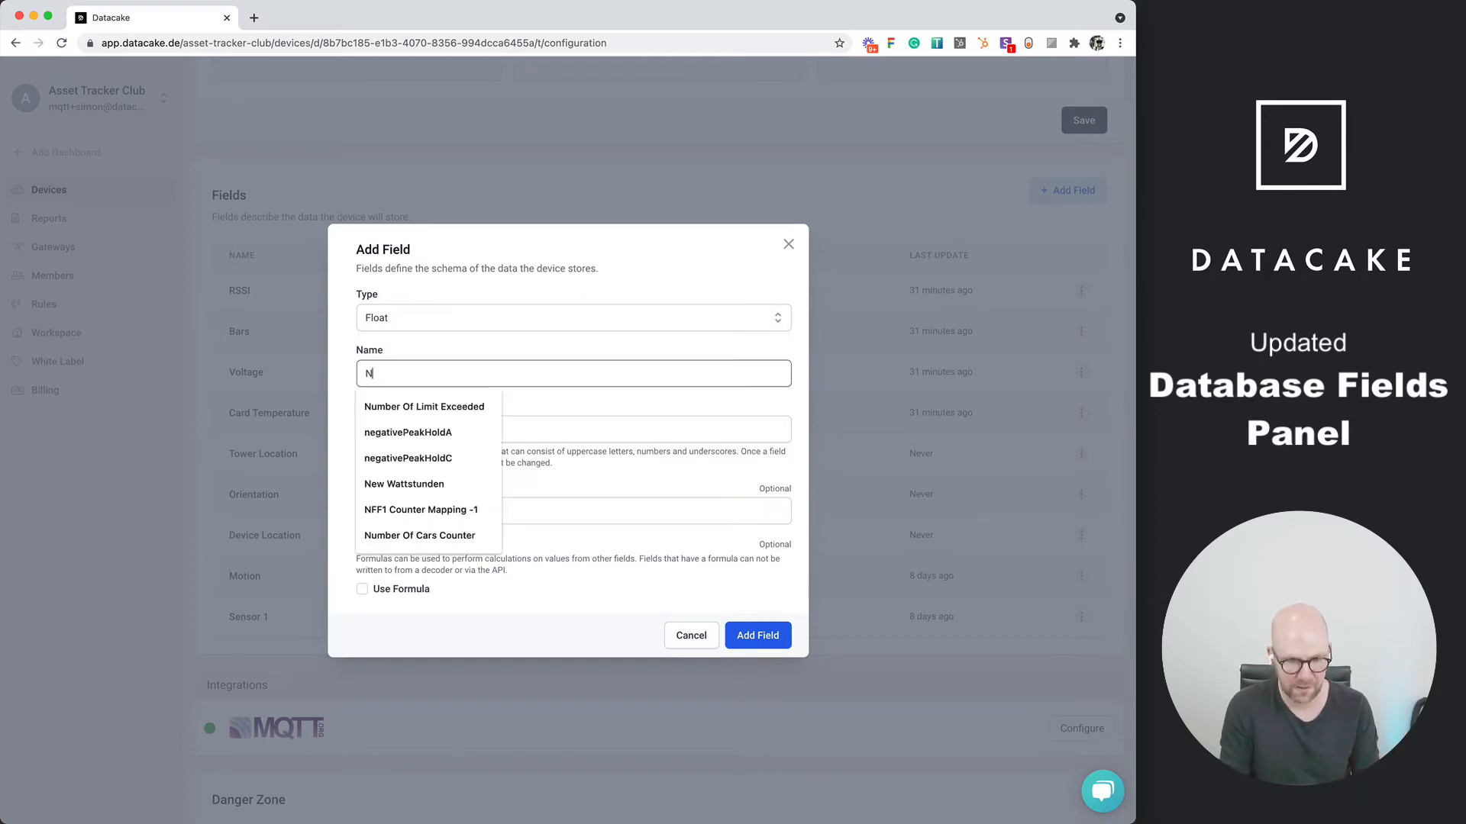
pyautogui.press('BackSpace')
pyautogui.write('N')
pyautogui.press('BackSpace')
pyautogui.write('Tempe')
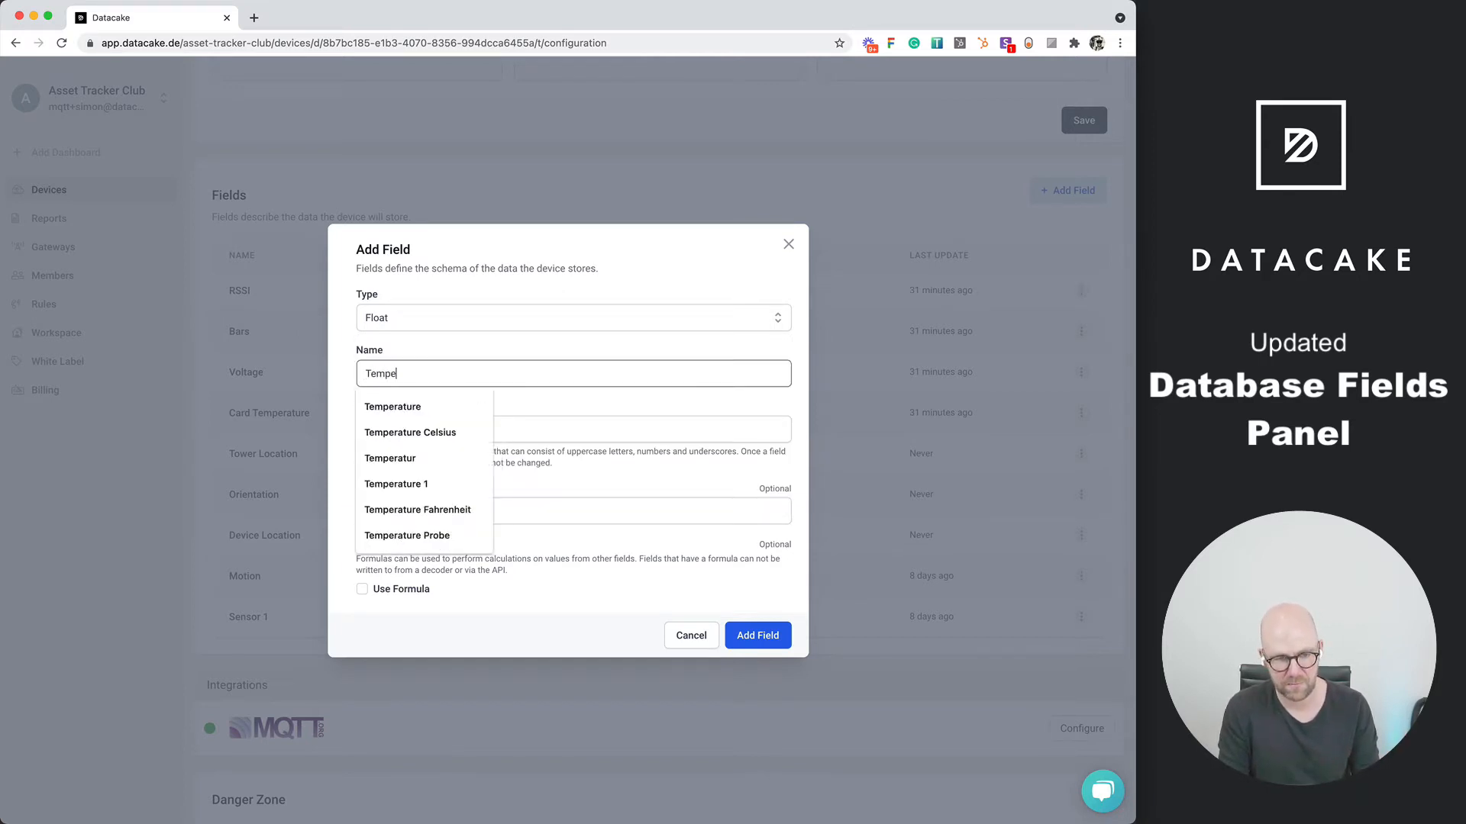
pyautogui.write('rature')
pyautogui.press('Tab')
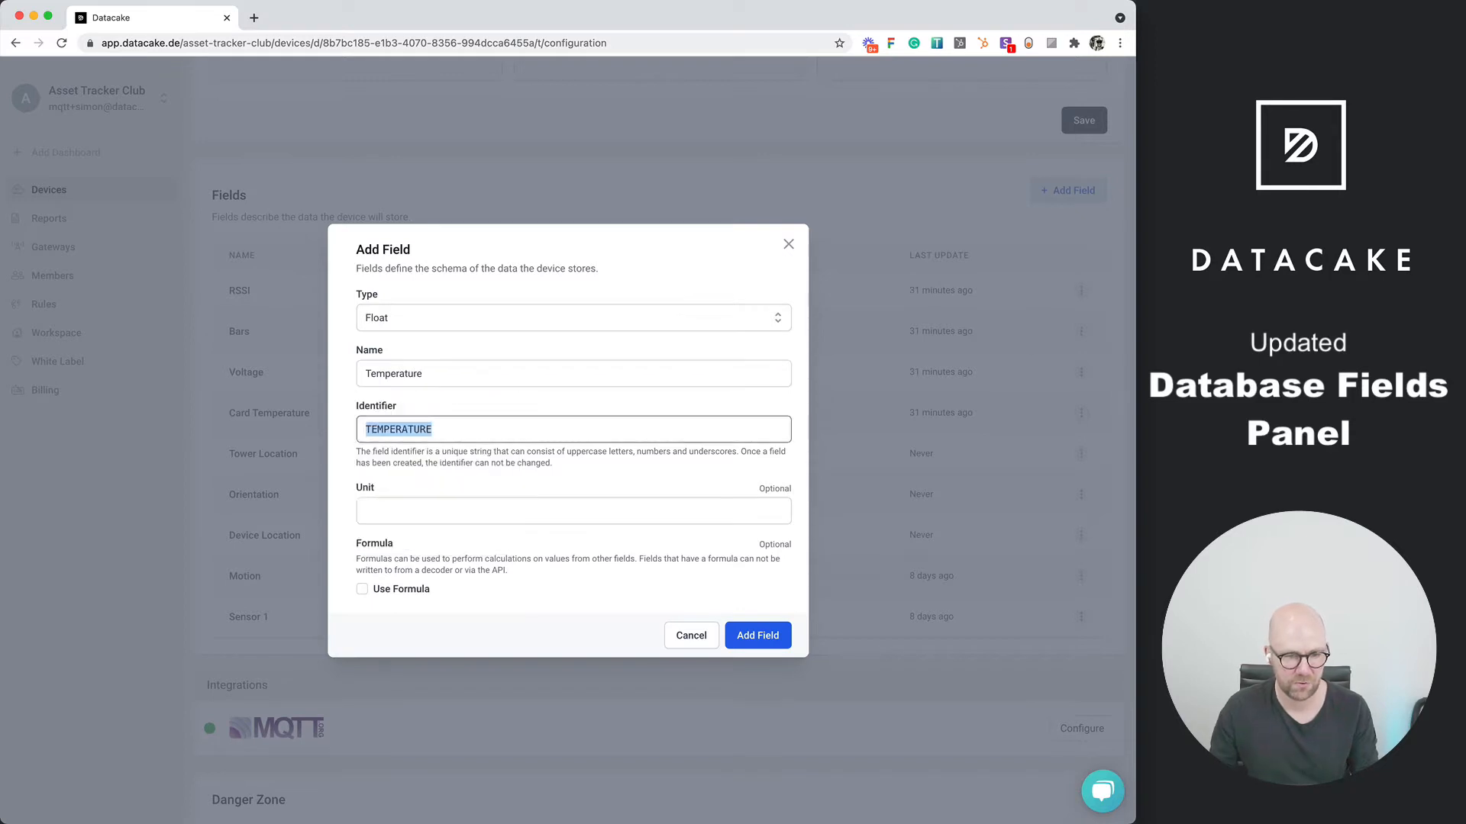
pyautogui.click(483, 448)
pyautogui.click(483, 438)
pyautogui.click(487, 393)
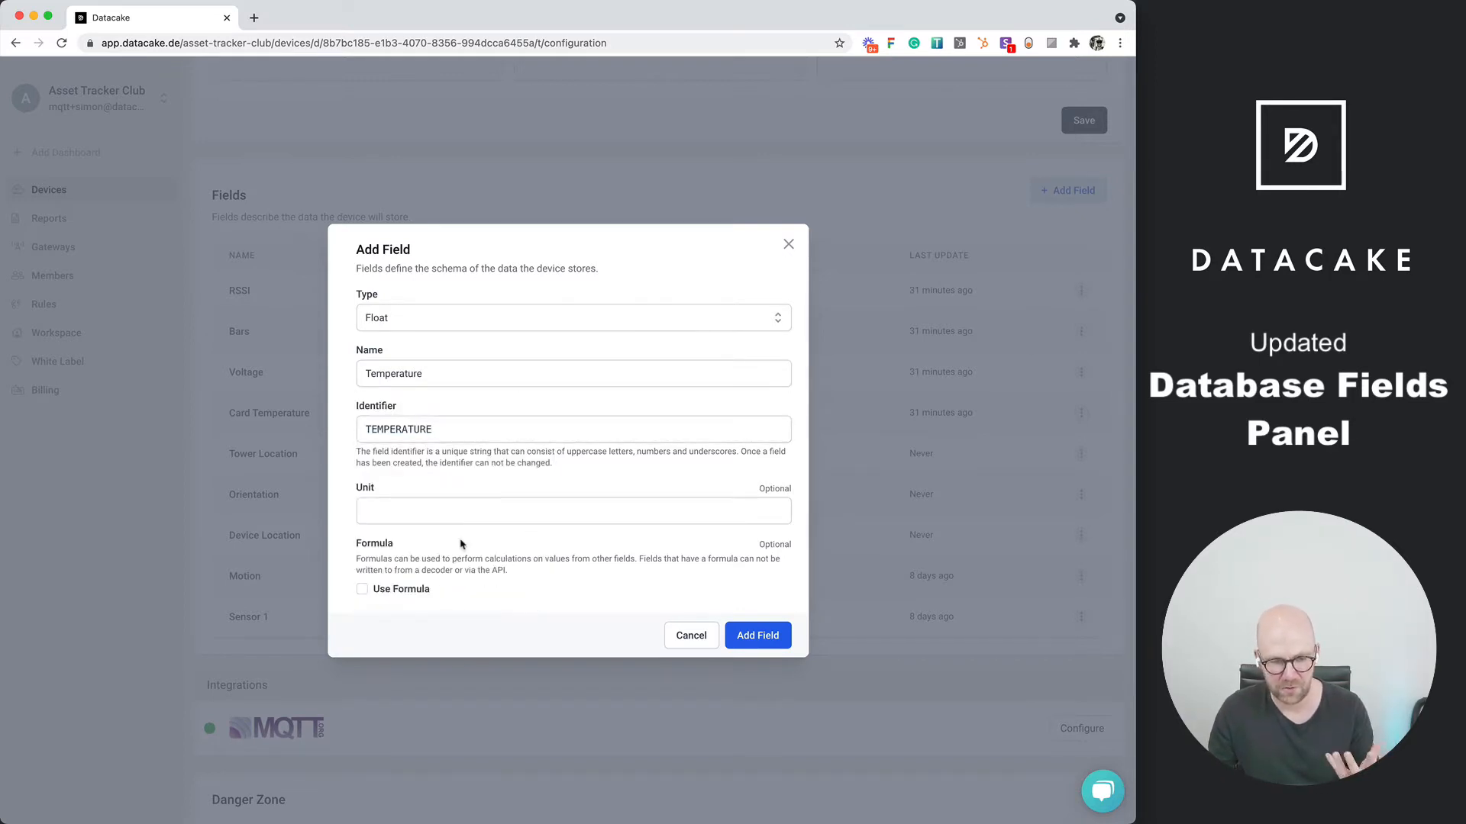
pyautogui.click(788, 245)
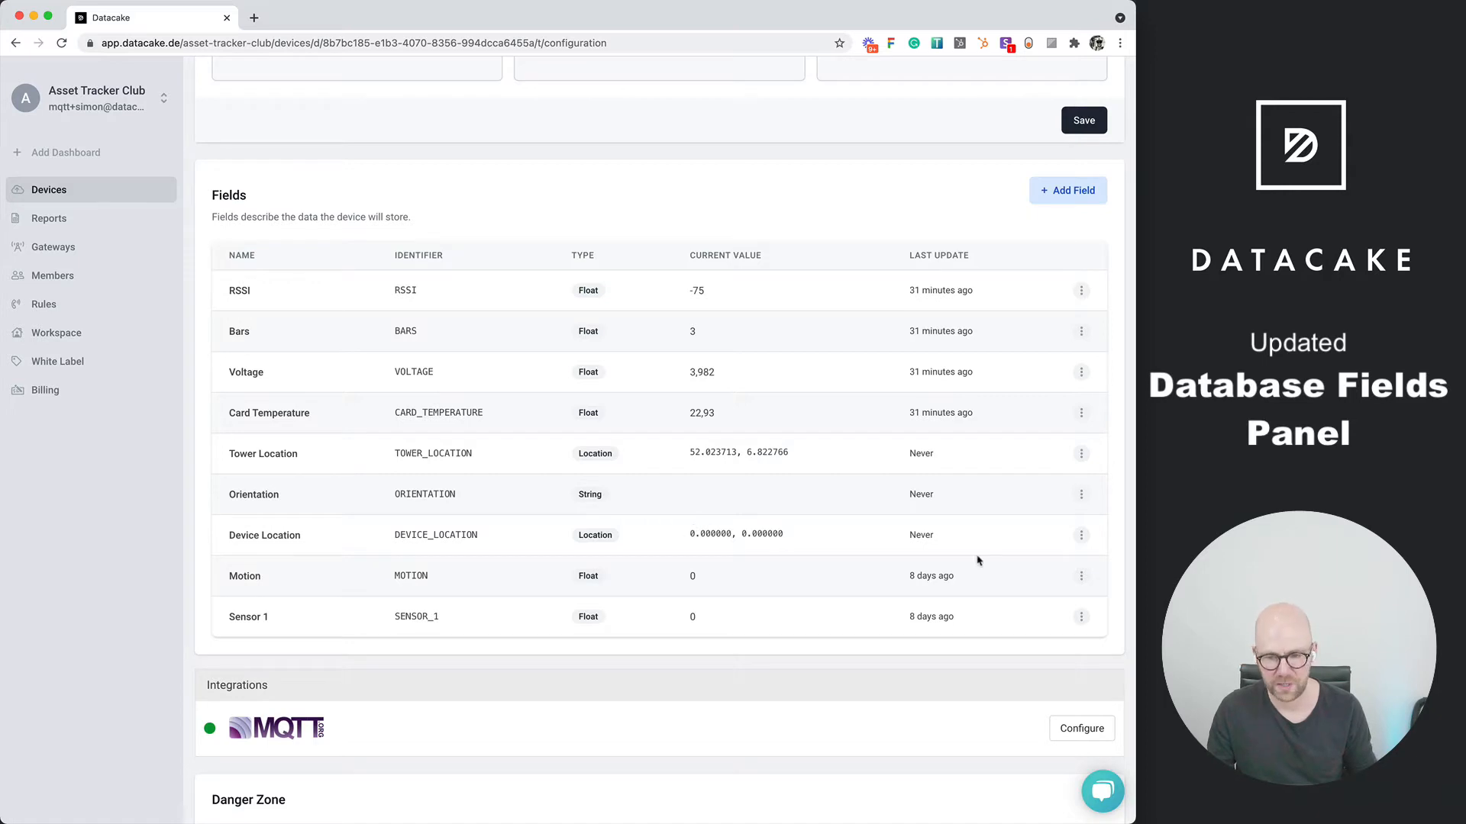
# Set the Device Location value to about 50.900188, 9.057855 by placing its marker in Germany, and view the saved location on the map
pyautogui.click(1081, 536)
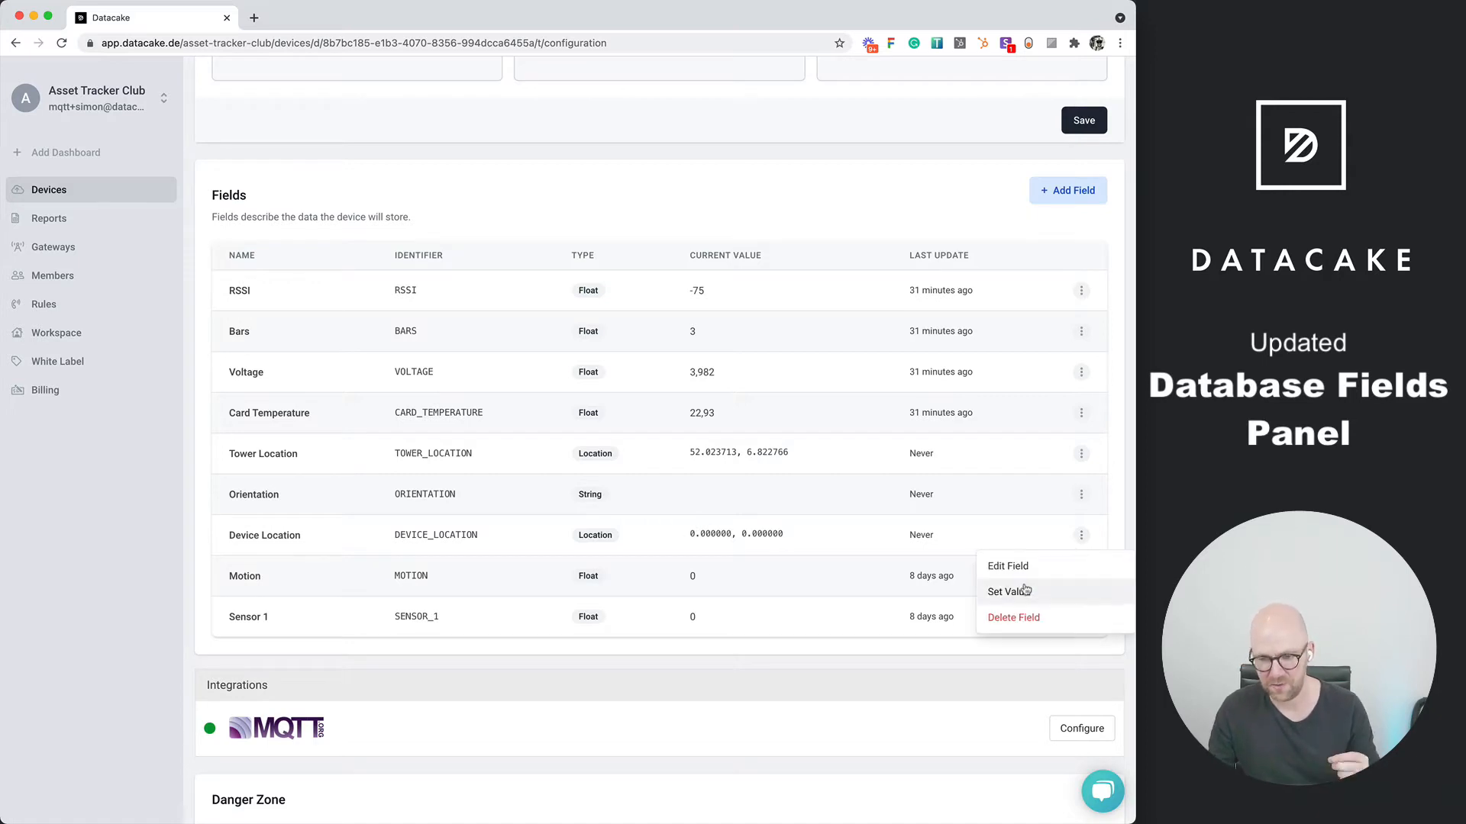
pyautogui.click(1026, 591)
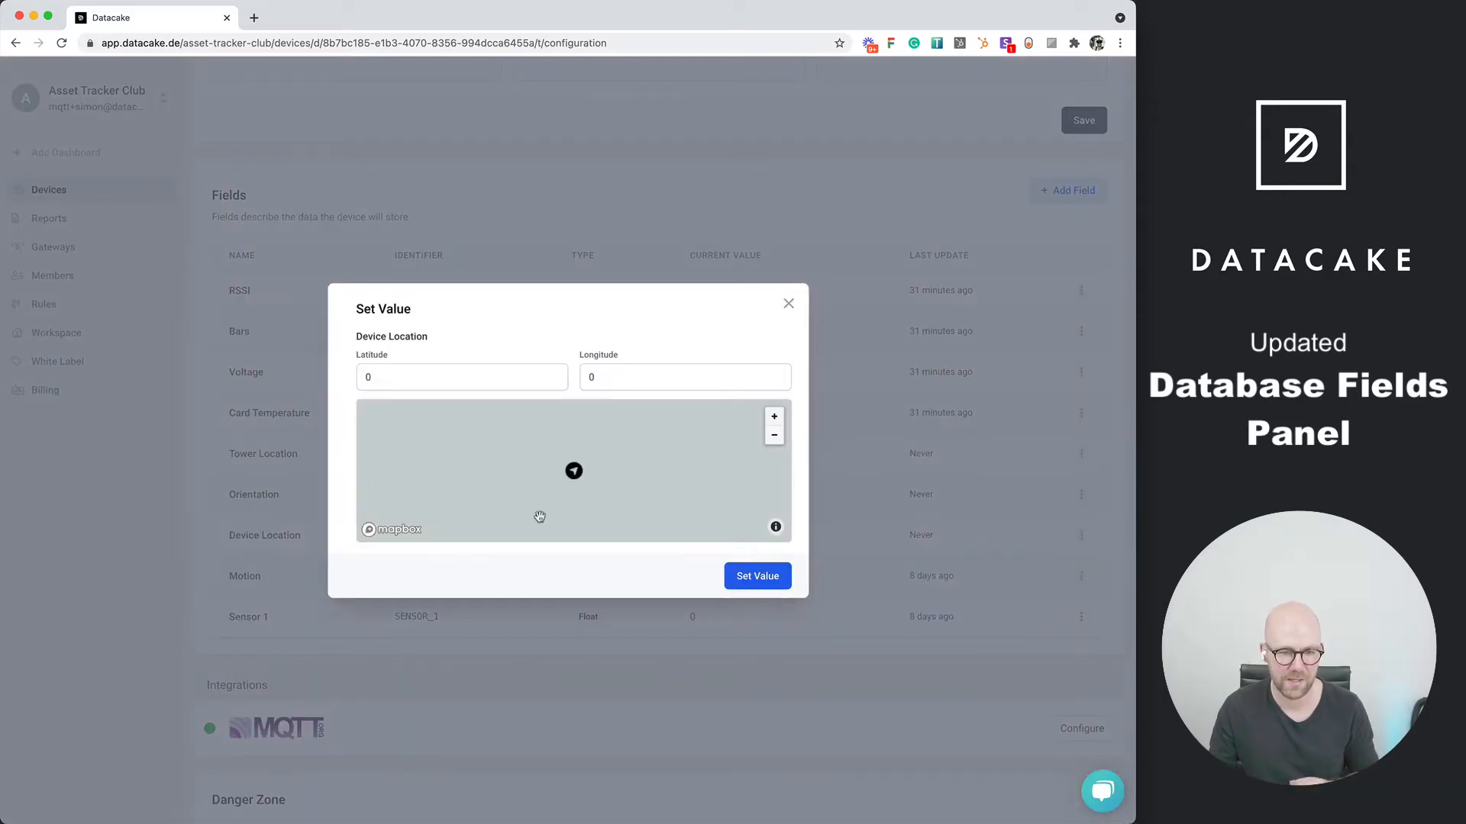
pyautogui.moveTo(644, 479); pyautogui.dragTo(615, 474)
pyautogui.scroll(-10, 615, 474)
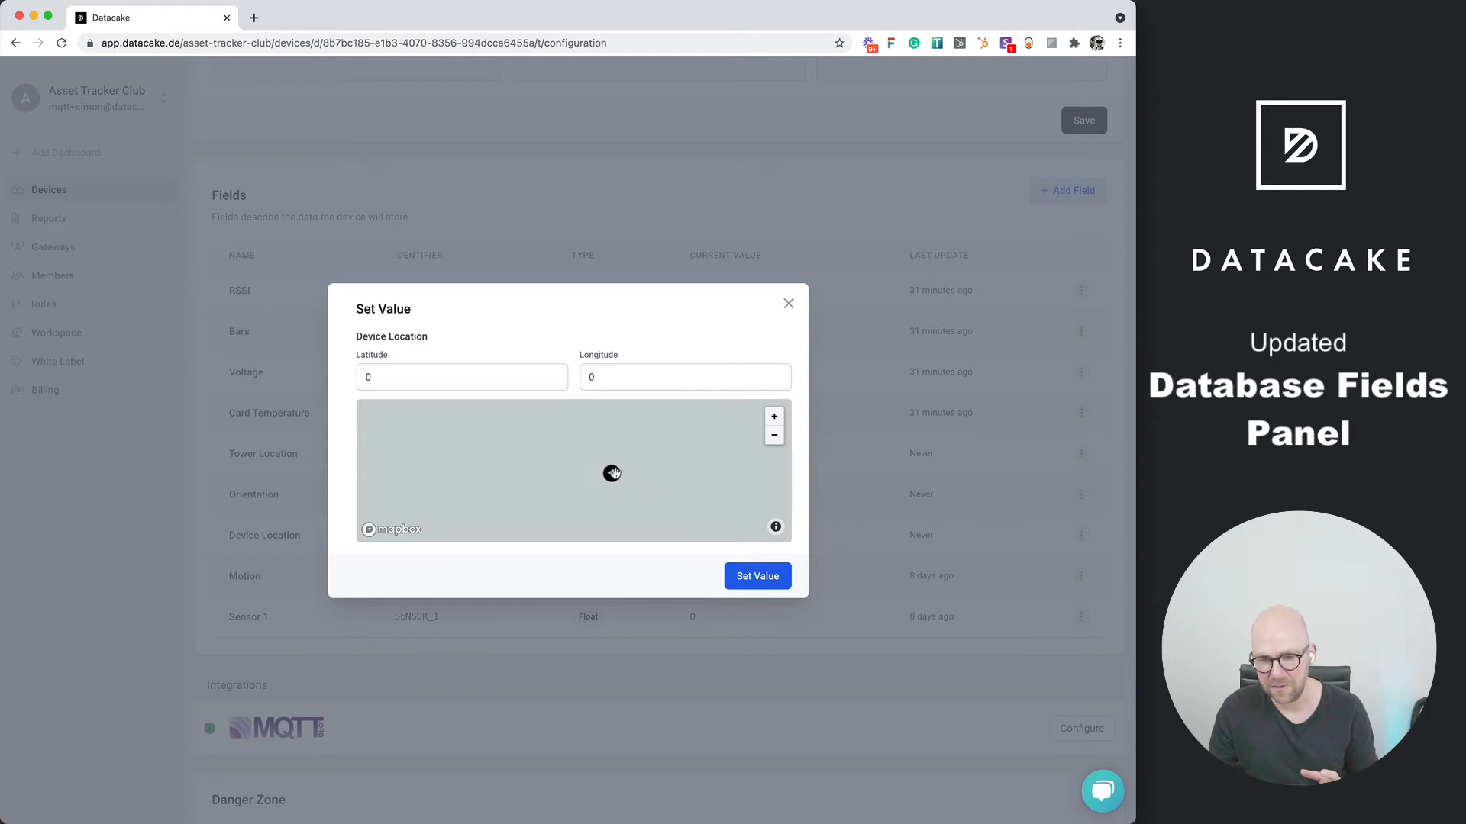
pyautogui.scroll(-2, 615, 474)
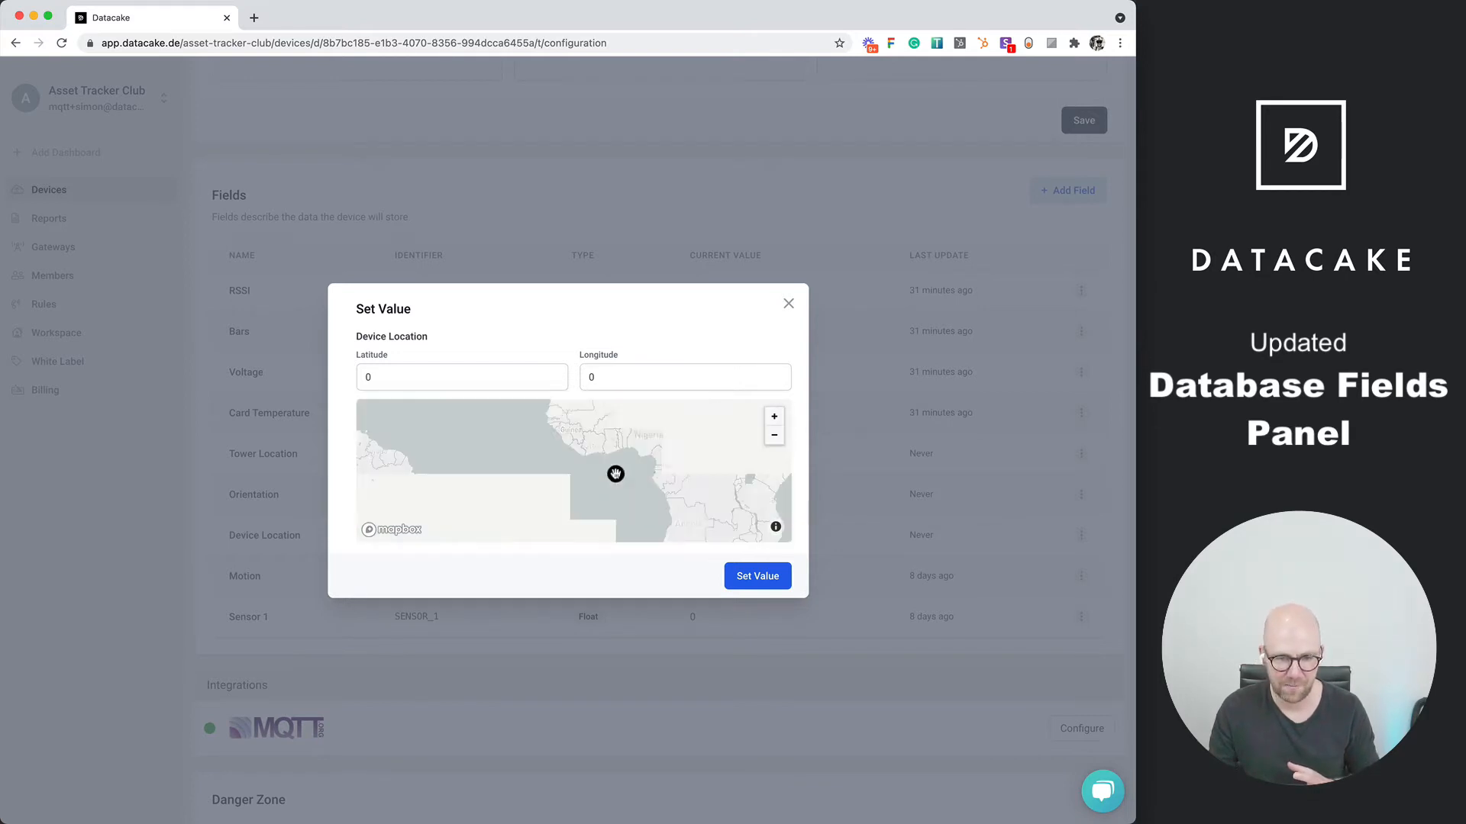
pyautogui.click(674, 418)
pyautogui.scroll(2, 621, 466)
pyautogui.moveTo(673, 417); pyautogui.dragTo(587, 521)
pyautogui.moveTo(580, 428); pyautogui.dragTo(598, 553)
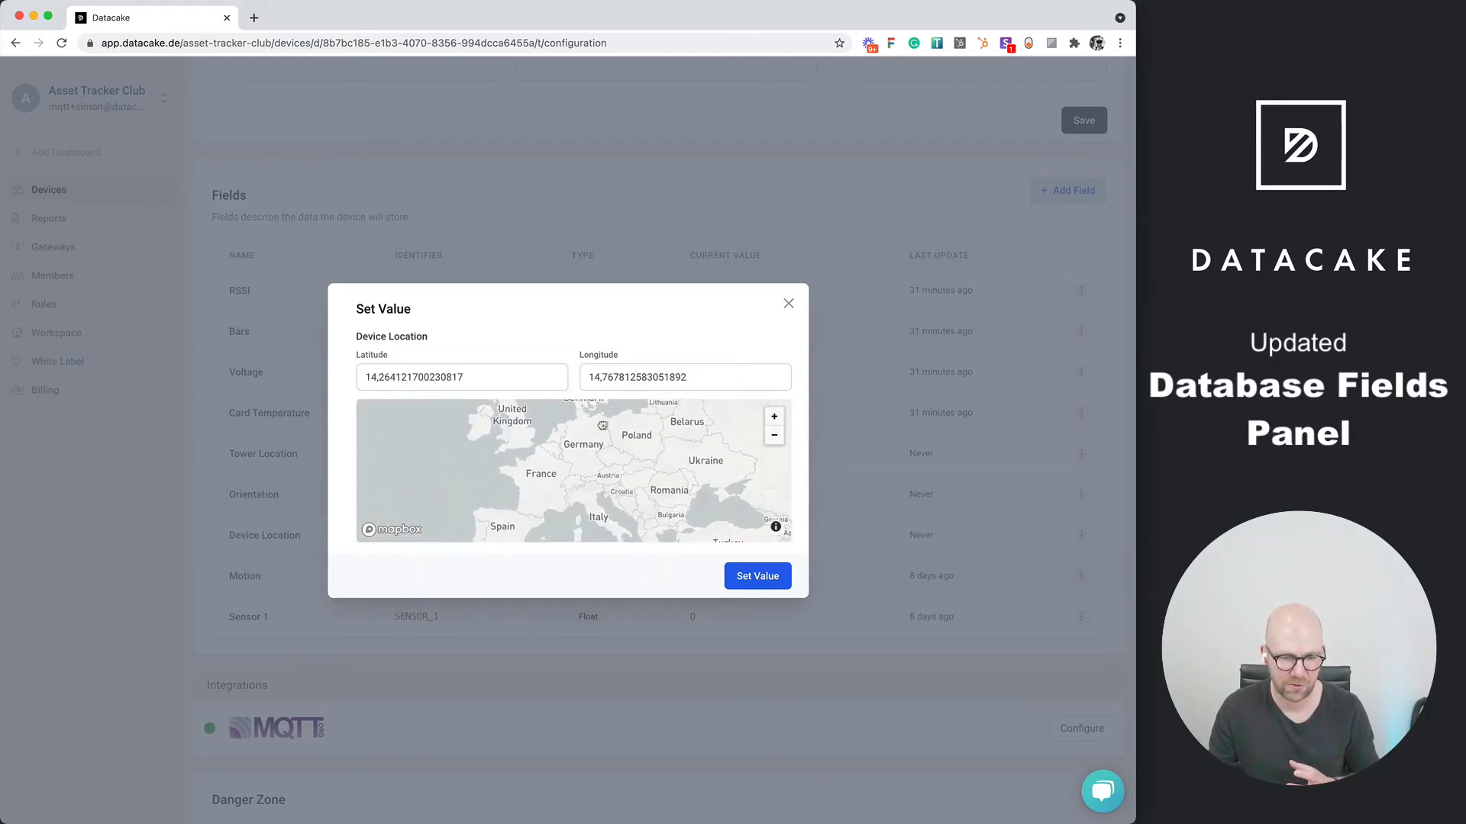
pyautogui.moveTo(601, 426); pyautogui.dragTo(598, 462)
pyautogui.click(572, 482)
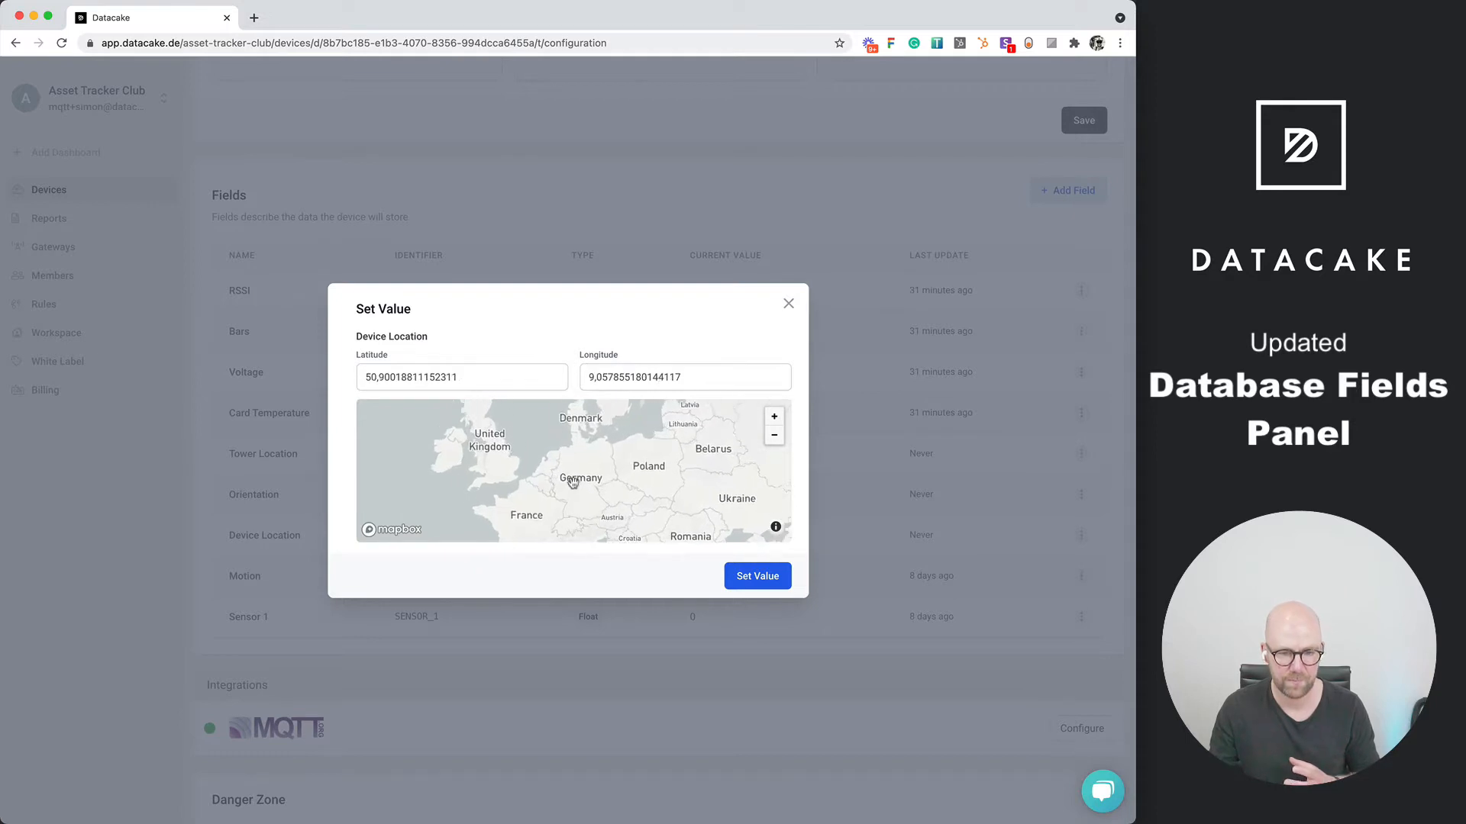
pyautogui.click(499, 383)
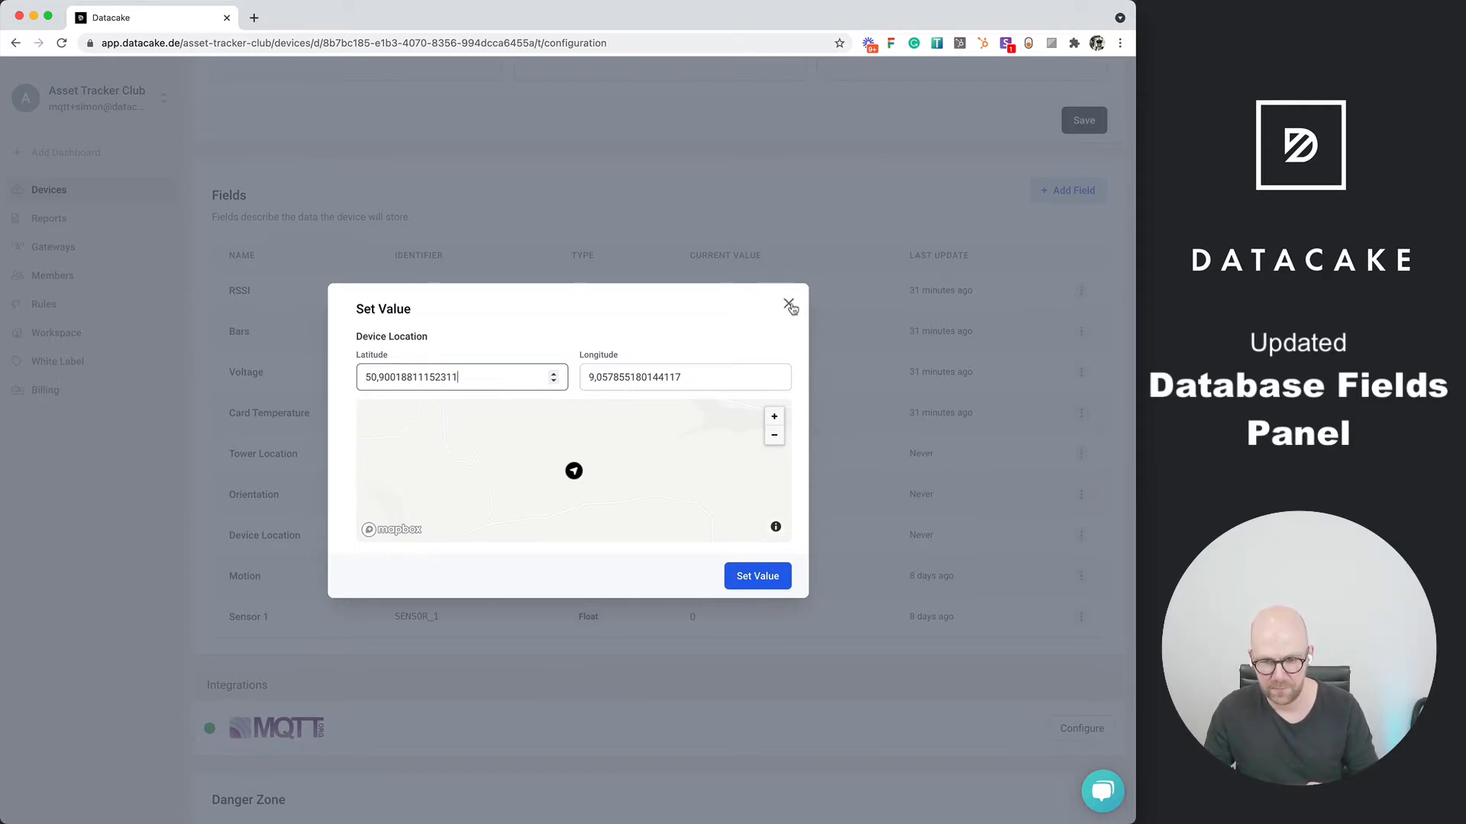
pyautogui.click(780, 580)
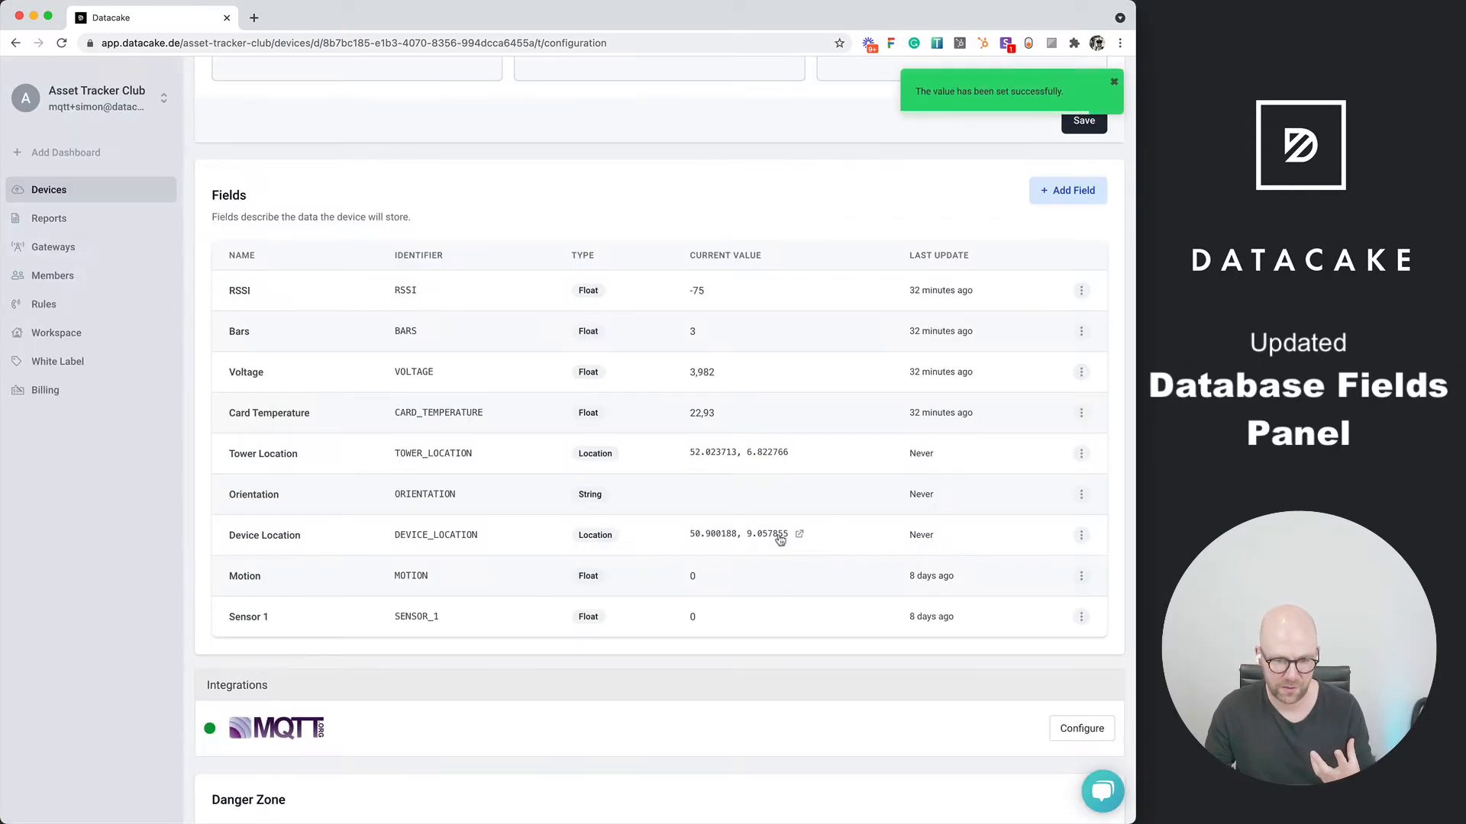
pyautogui.click(797, 535)
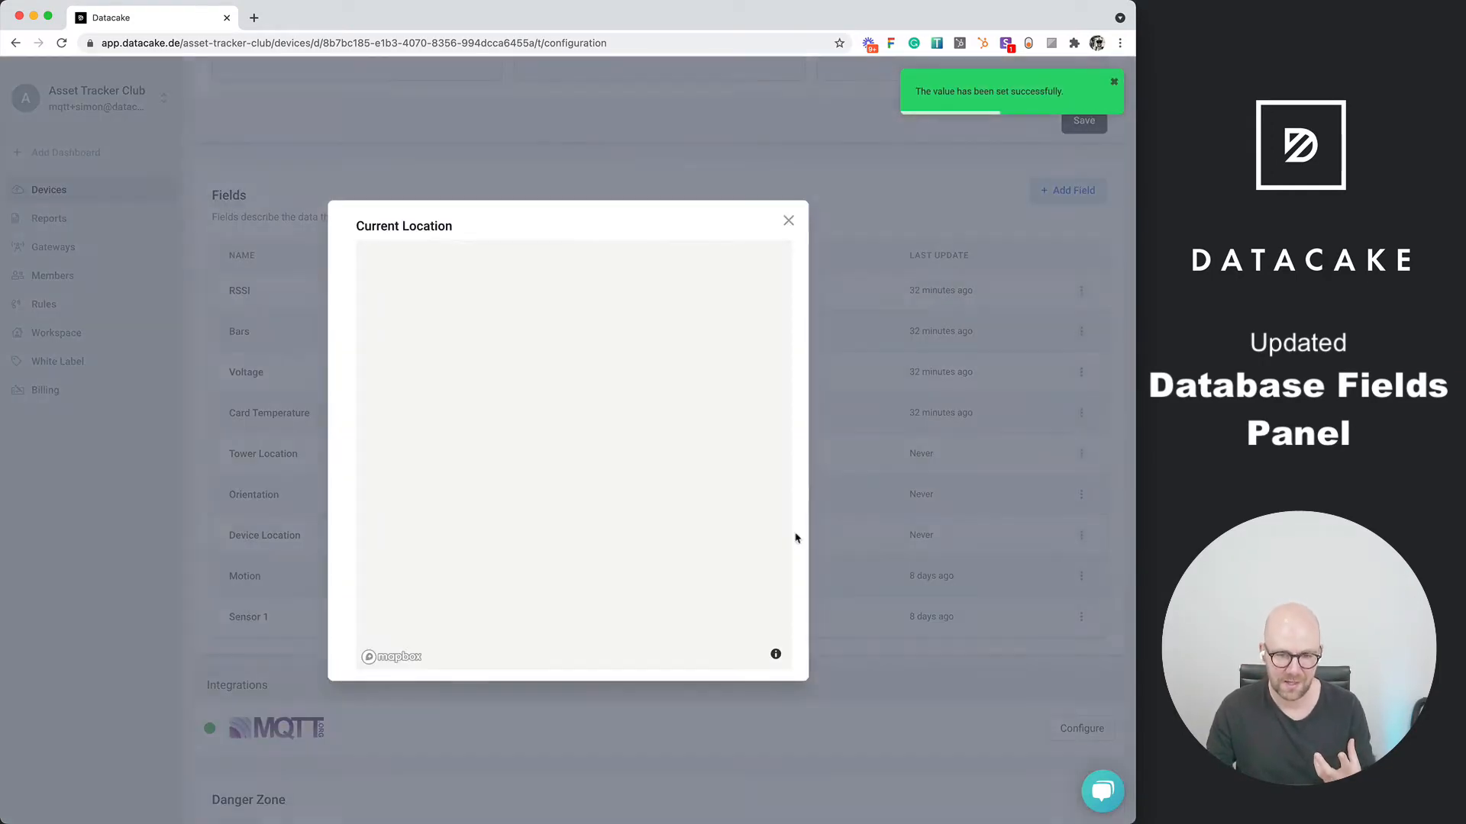
pyautogui.click(791, 223)
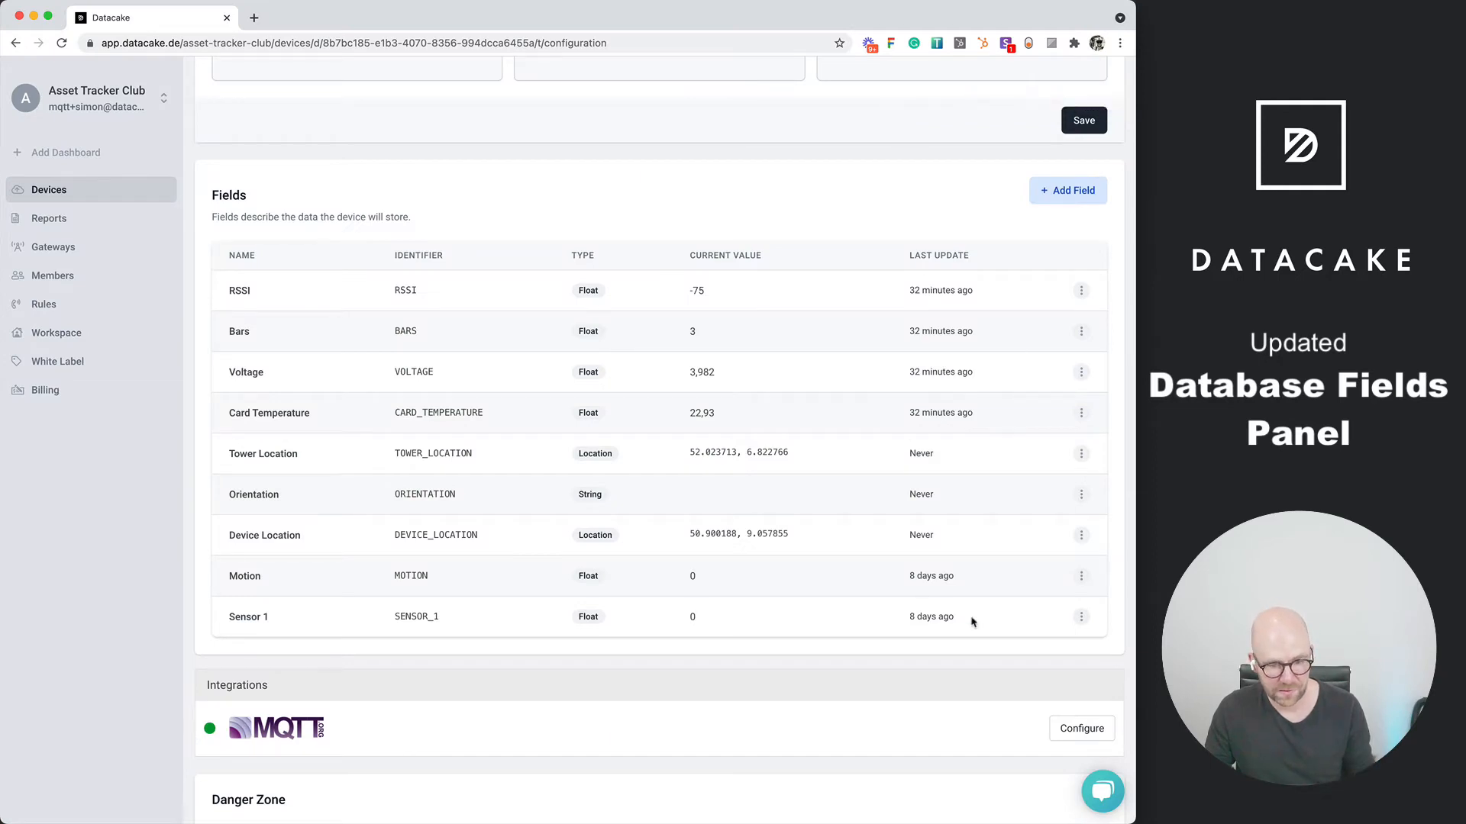
pyautogui.click(1081, 617)
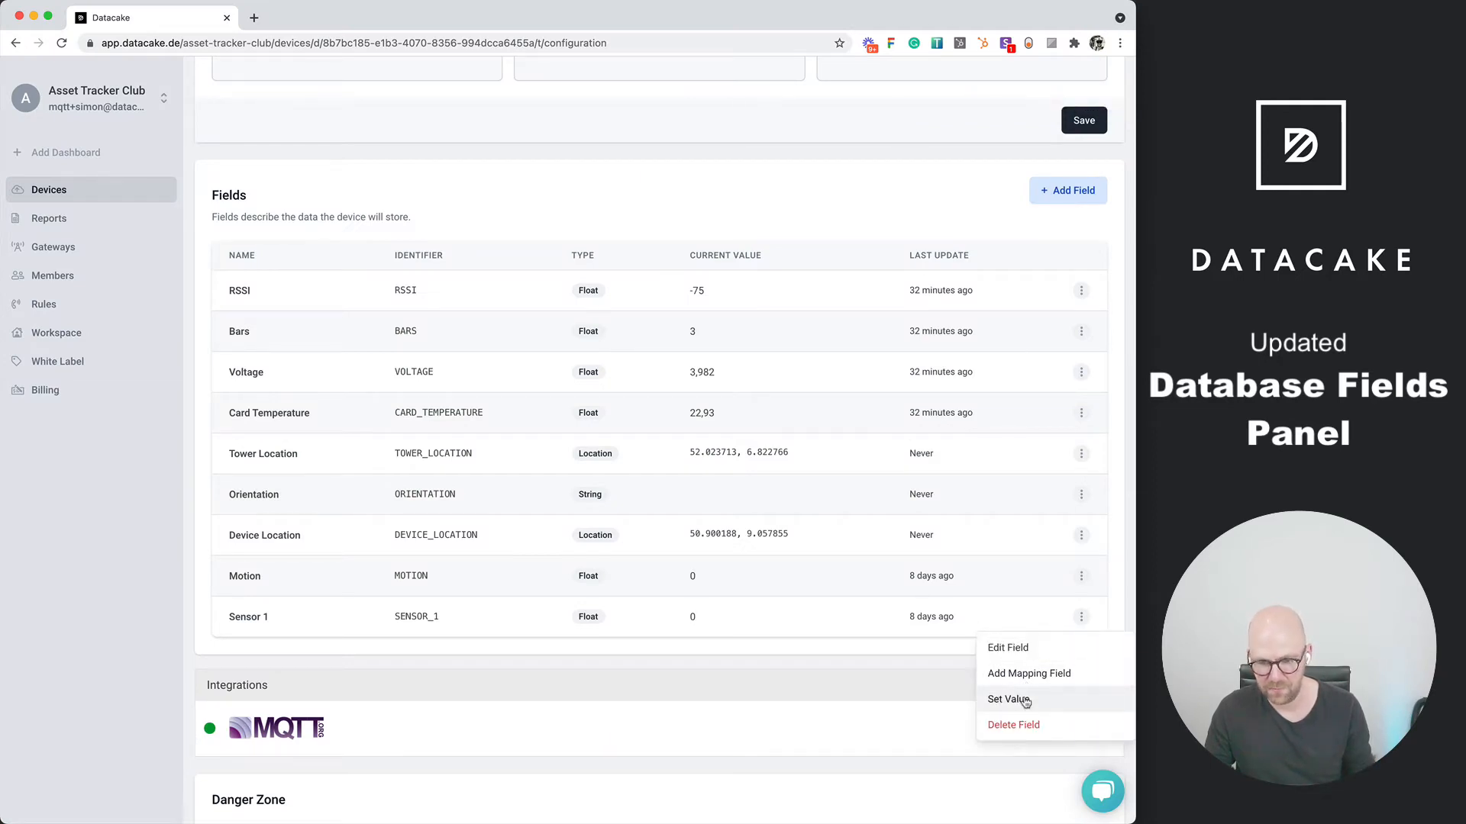
pyautogui.click(1023, 700)
pyautogui.click(789, 387)
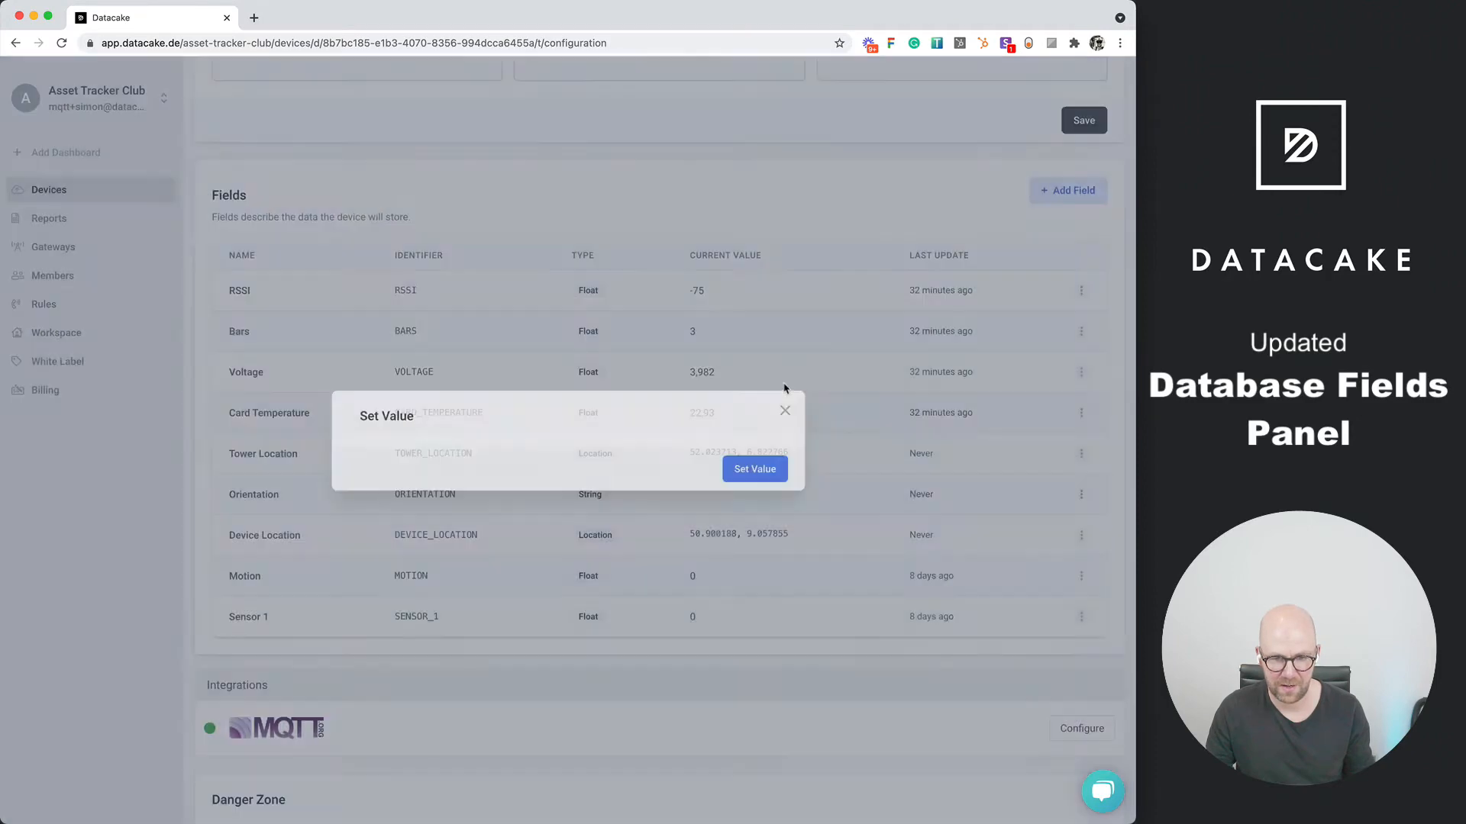
# Add a Boolean field named Switch Status to the device
pyautogui.click(1067, 190)
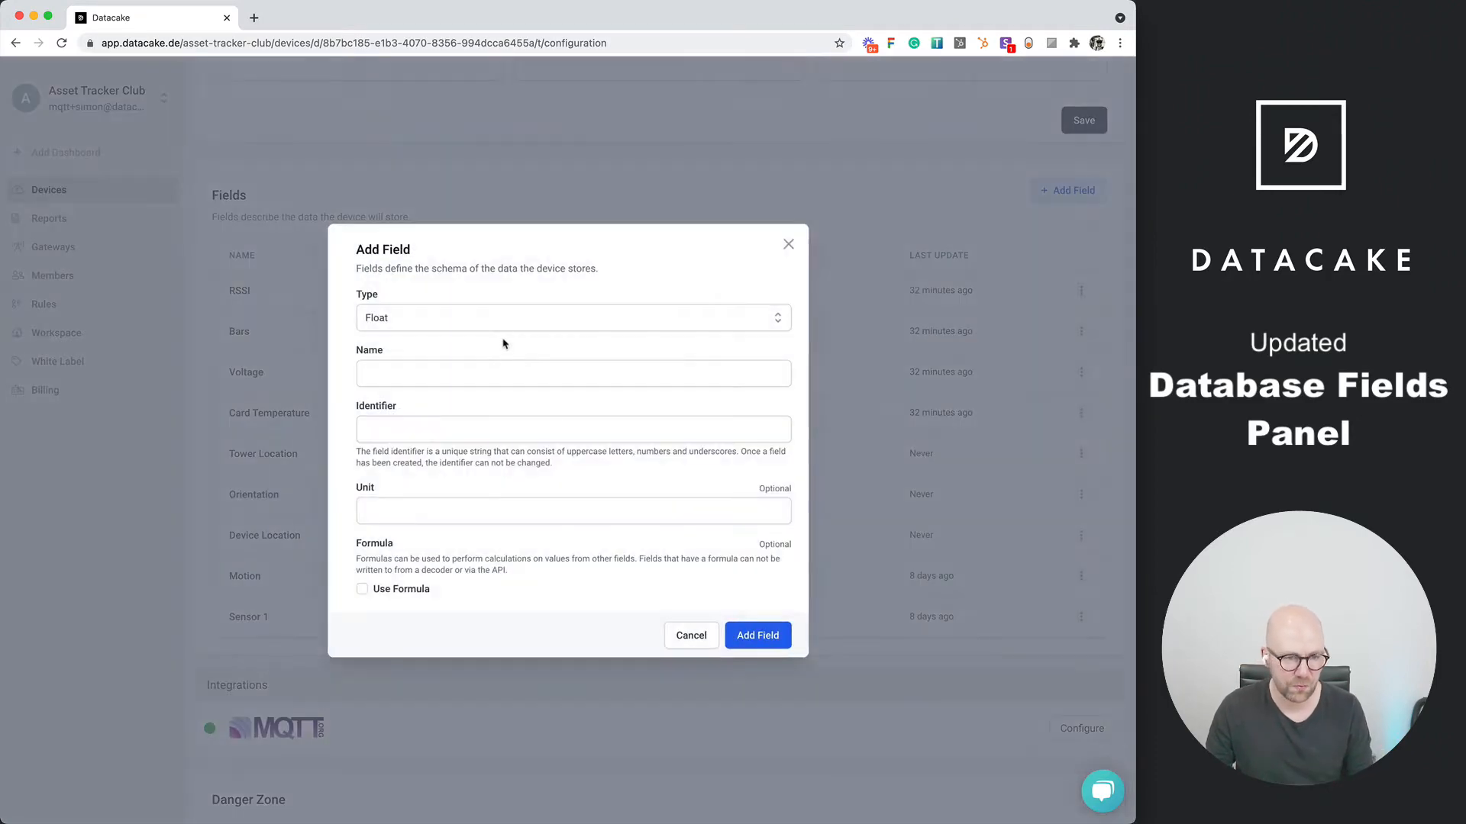
pyautogui.click(506, 322)
pyautogui.click(461, 434)
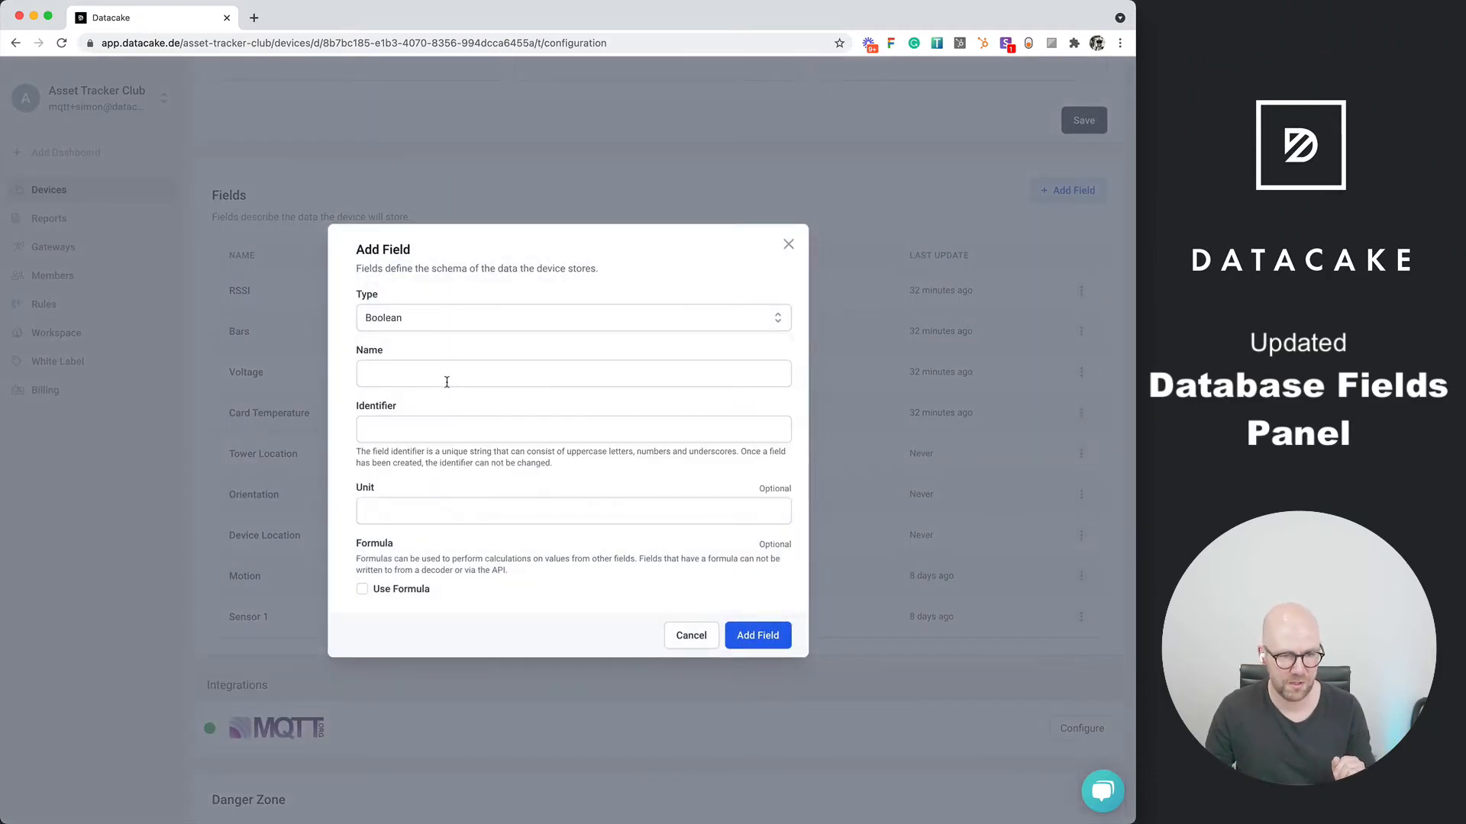
pyautogui.click(448, 375)
pyautogui.write('Swit')
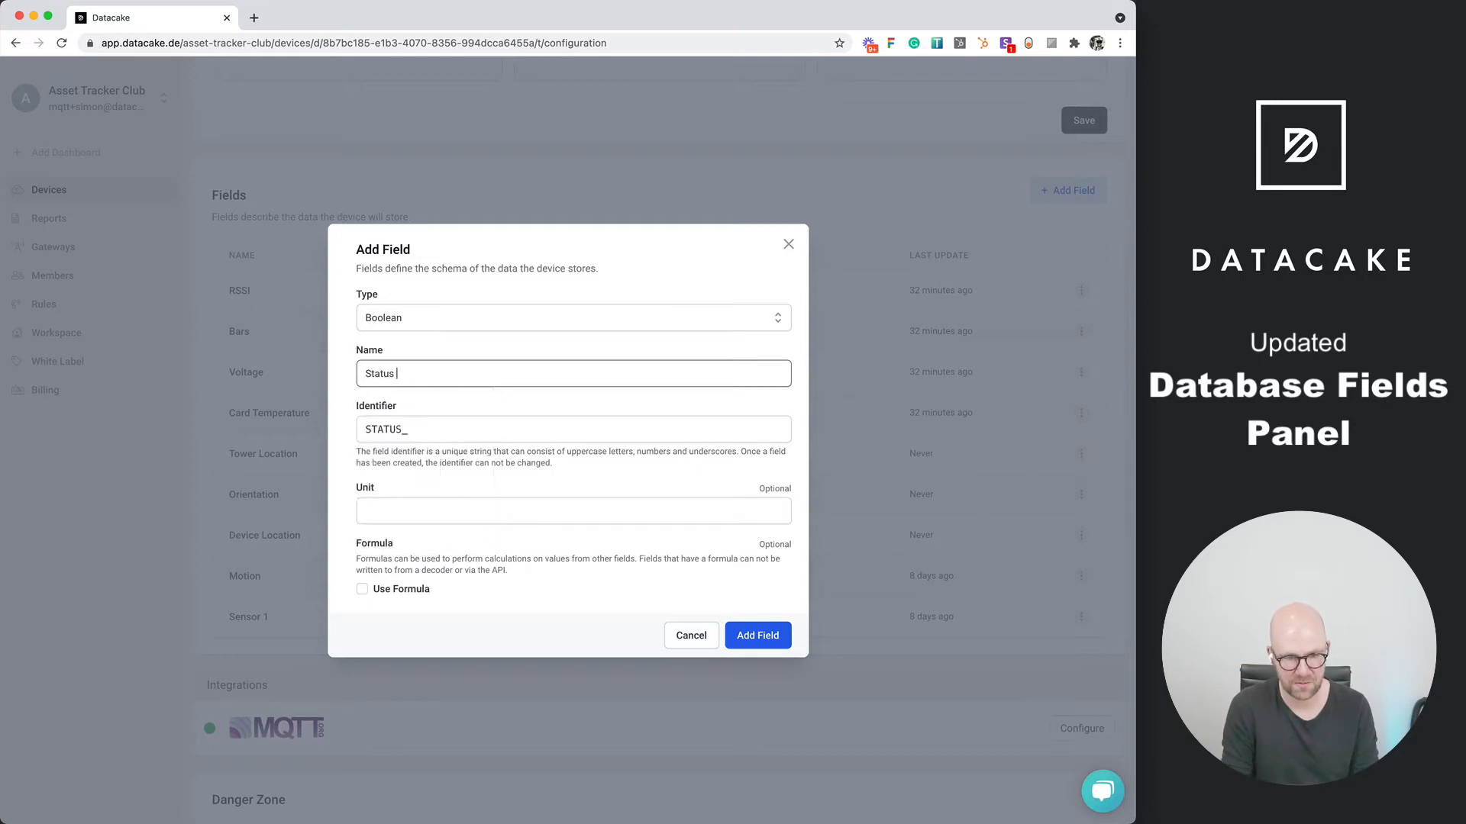
pyautogui.write('ch Status')
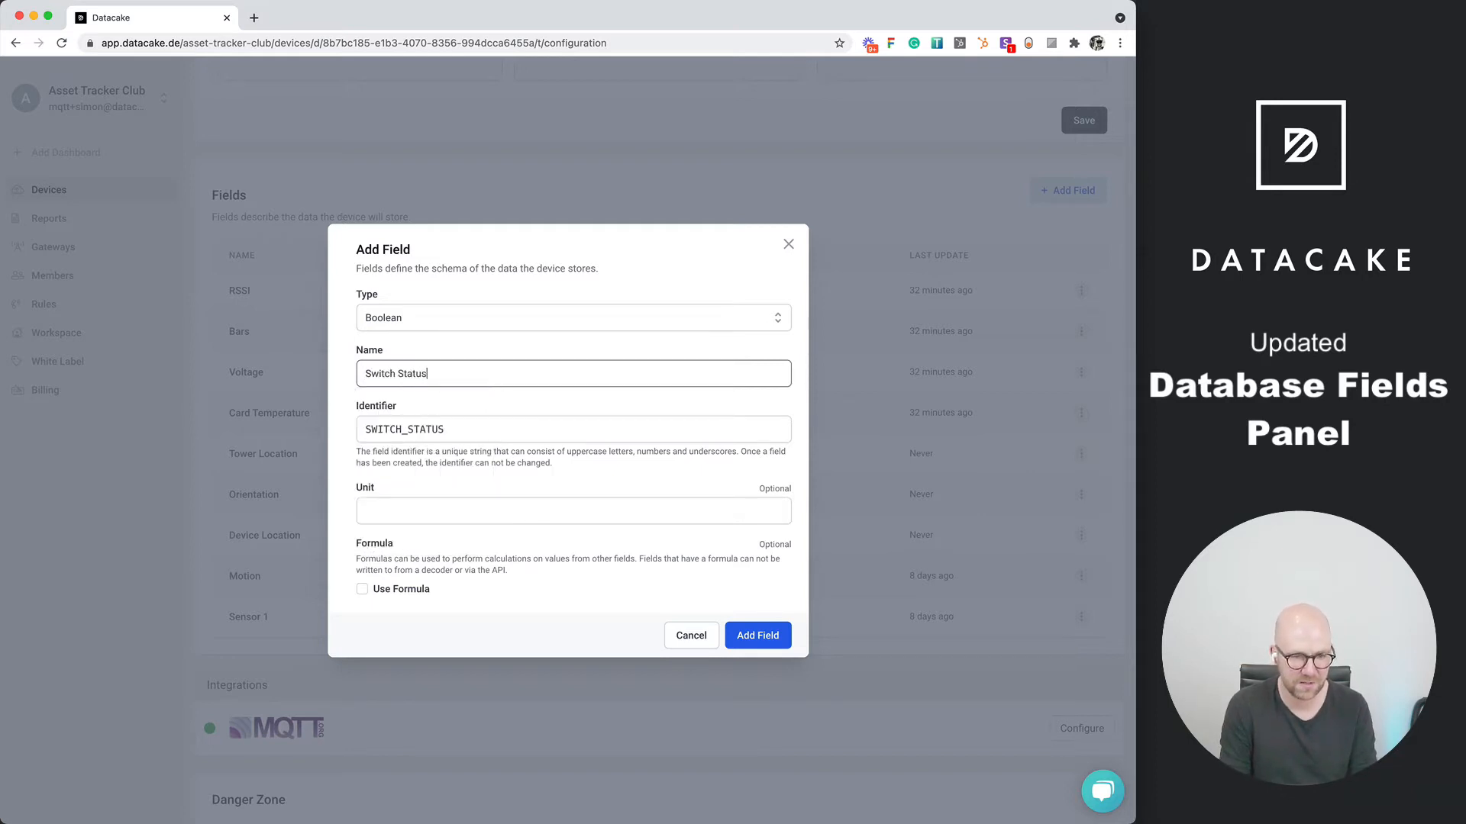
pyautogui.press('Tab')
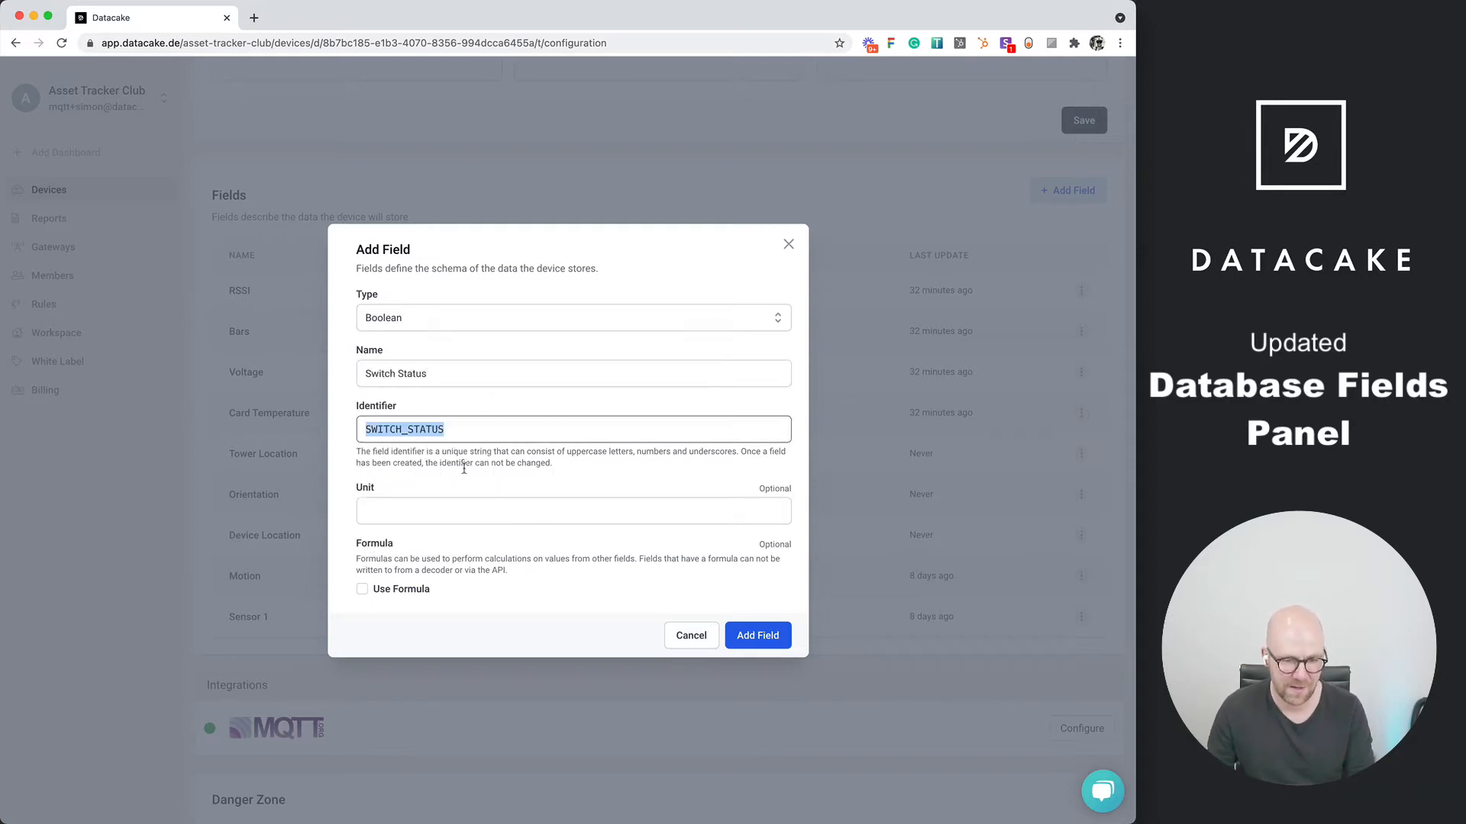
pyautogui.click(736, 635)
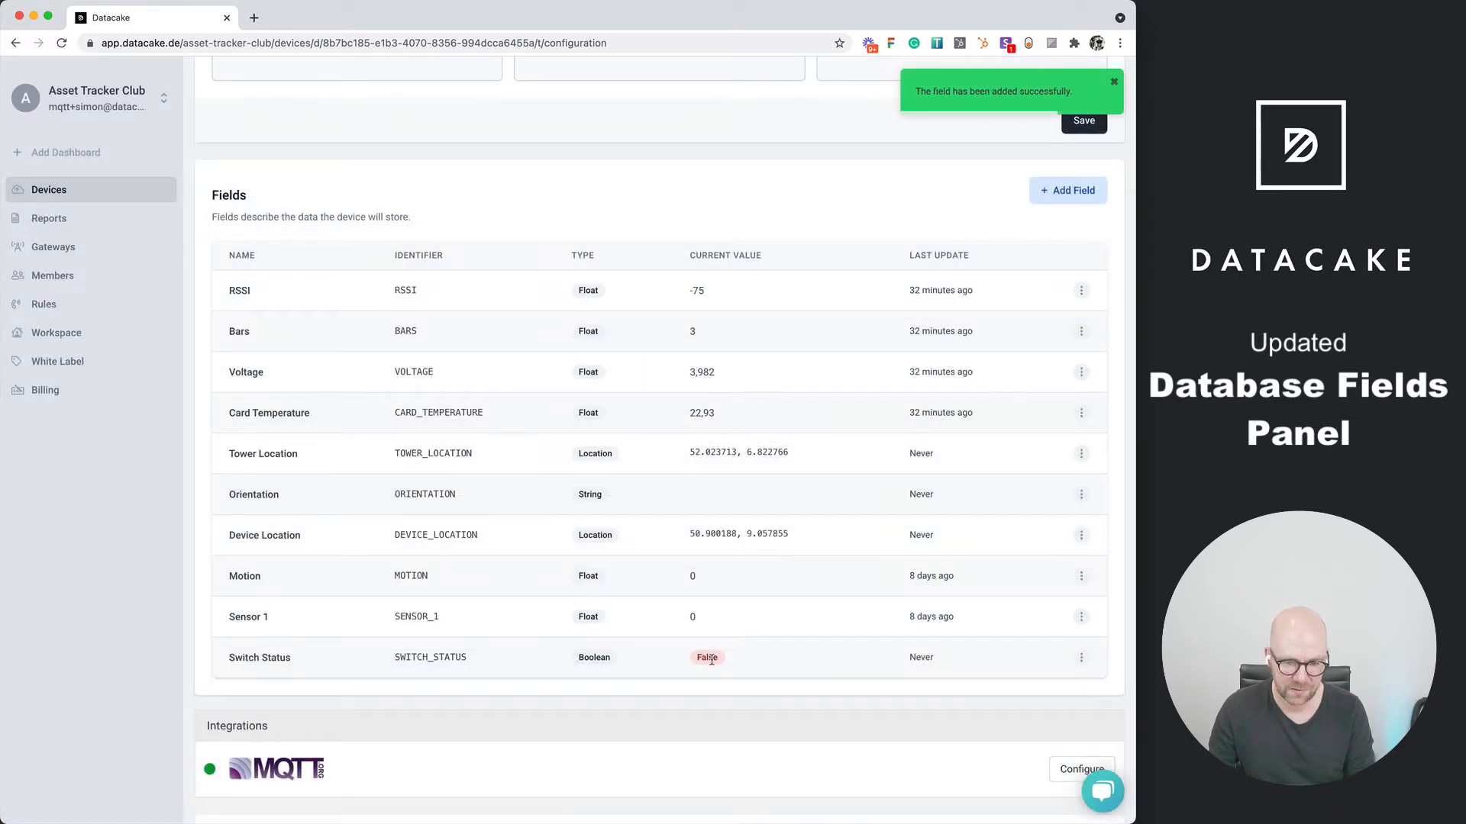
# Set the value of the Switch Status field to true
pyautogui.click(1081, 657)
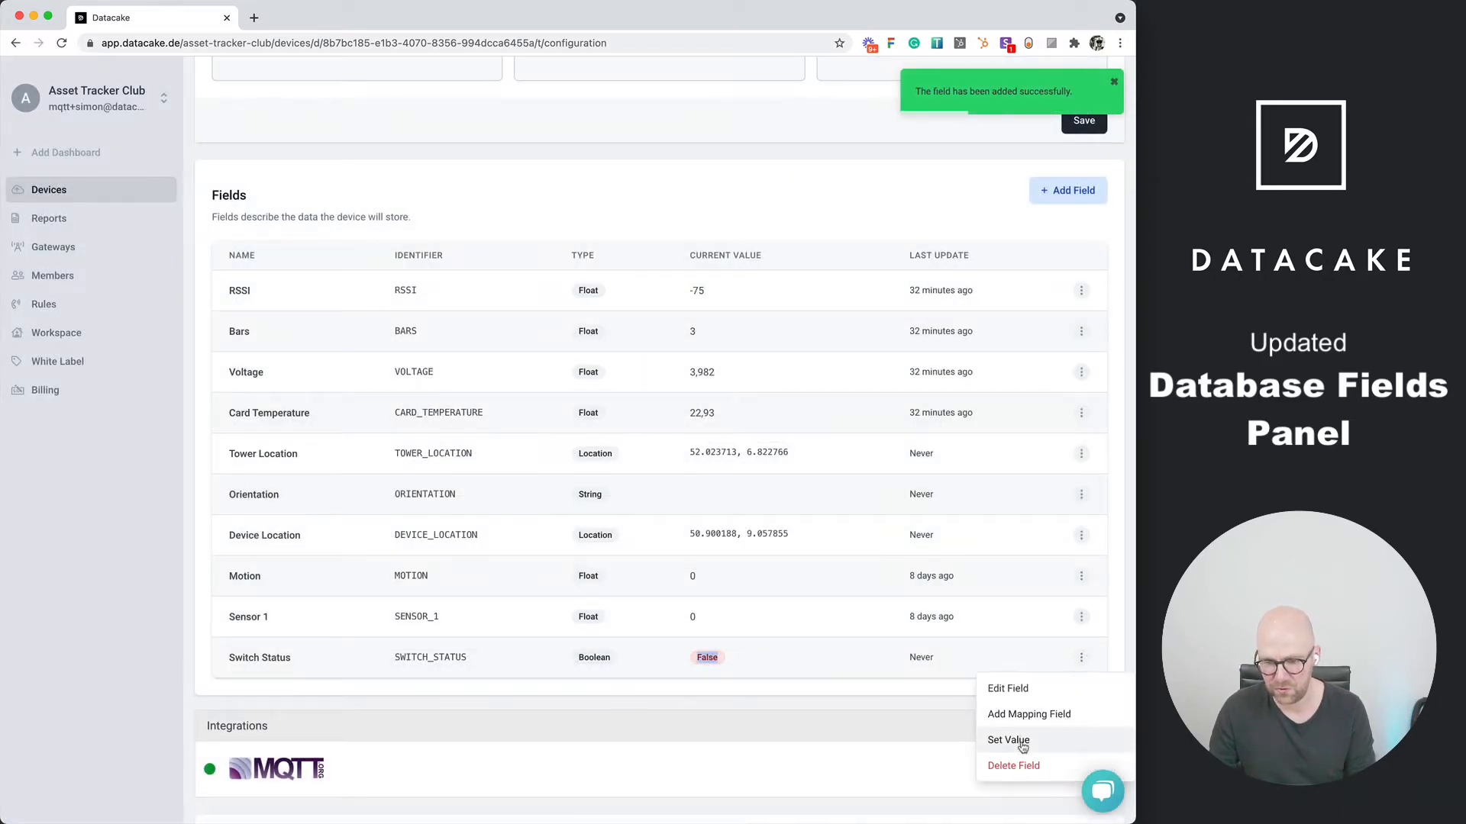
pyautogui.click(1009, 740)
pyautogui.click(397, 436)
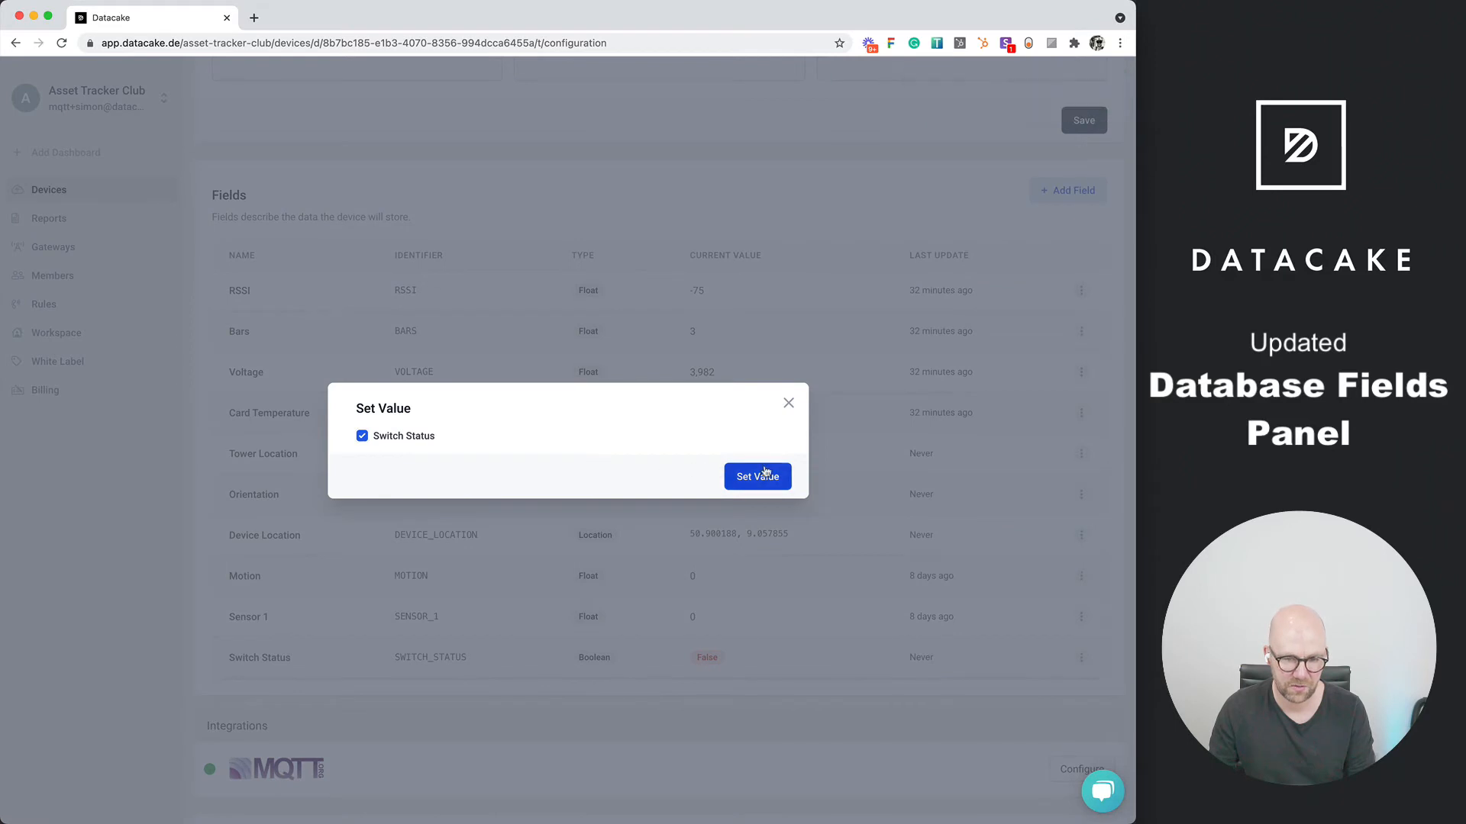
pyautogui.click(765, 473)
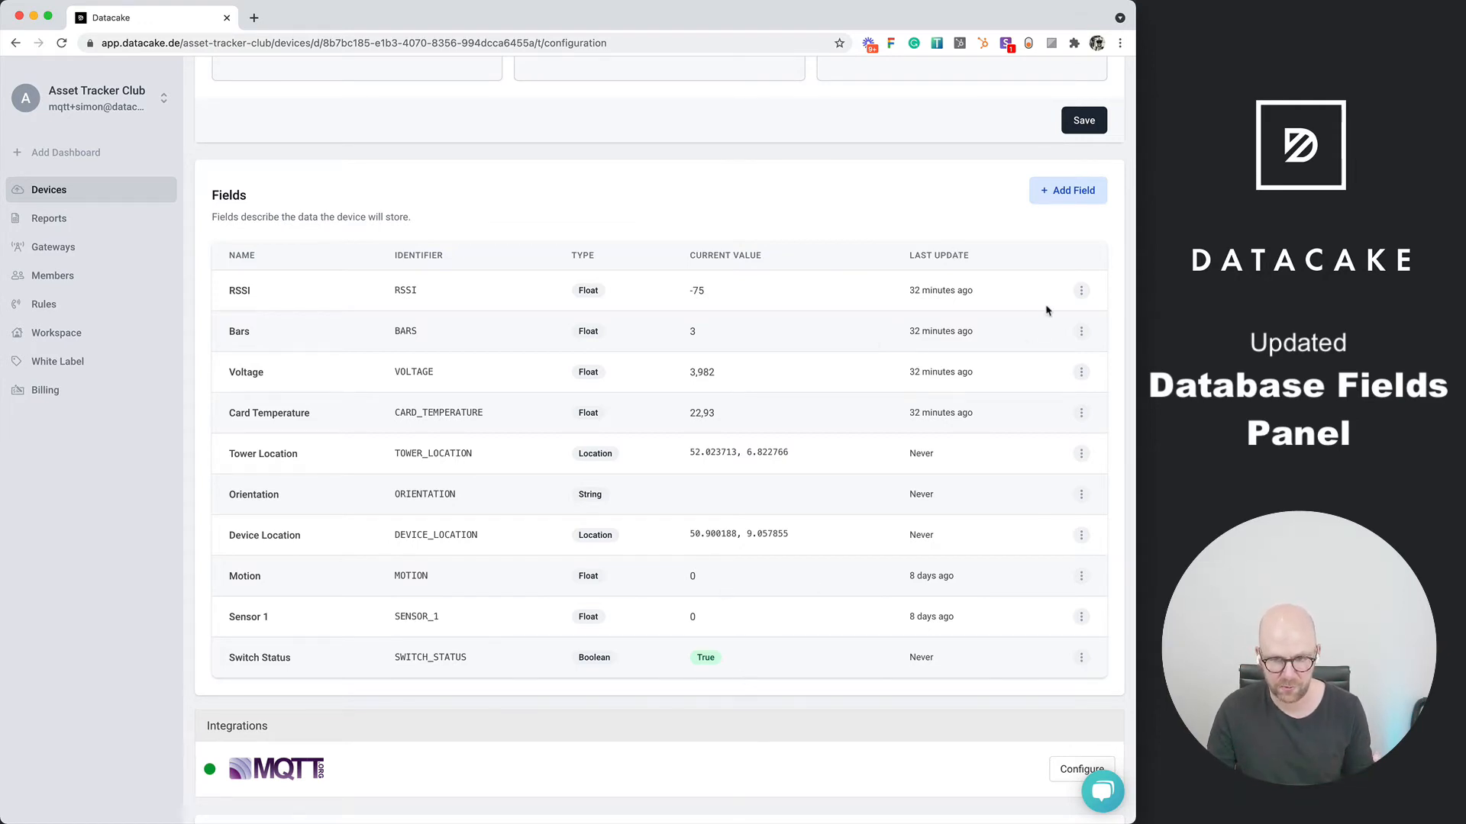
# Start a new Float field named Virtual Field with the identifier VIRTUAL_FIELD and enable a formula for it
pyautogui.click(1069, 190)
pyautogui.click(441, 375)
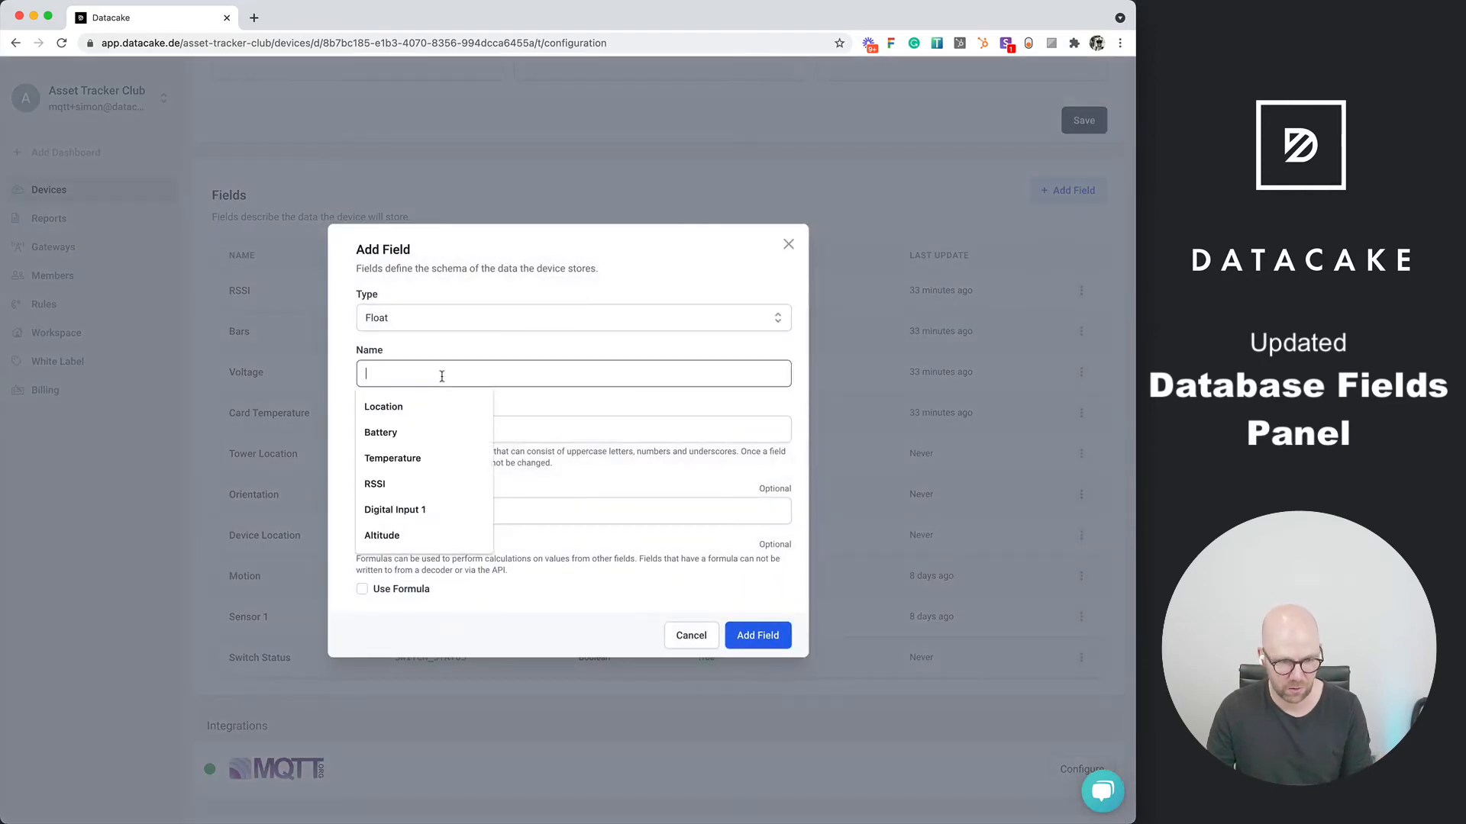
pyautogui.write('Virtual ')
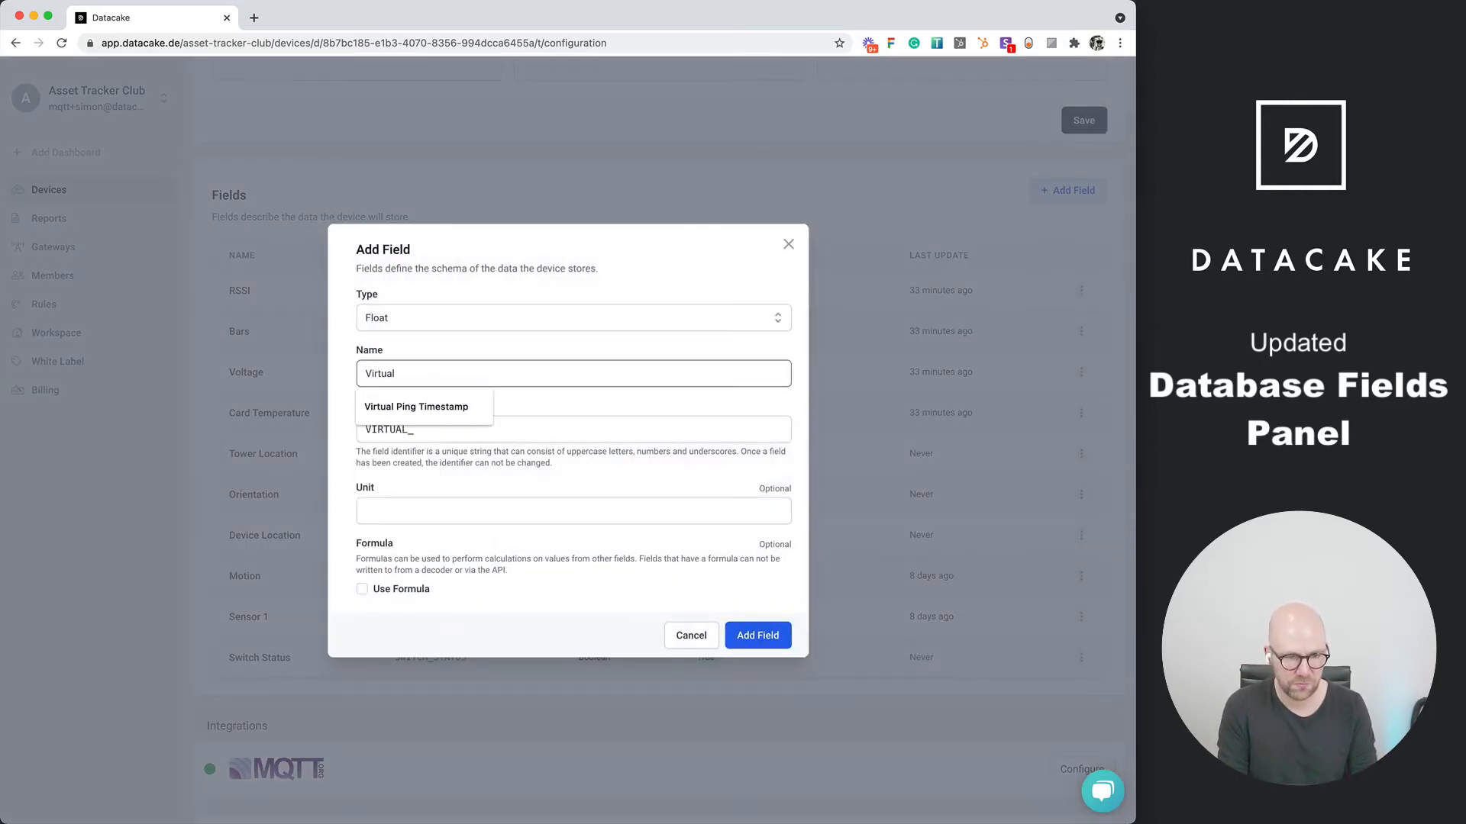
pyautogui.write('Field')
pyautogui.press('Tab')
pyautogui.press('Tab')
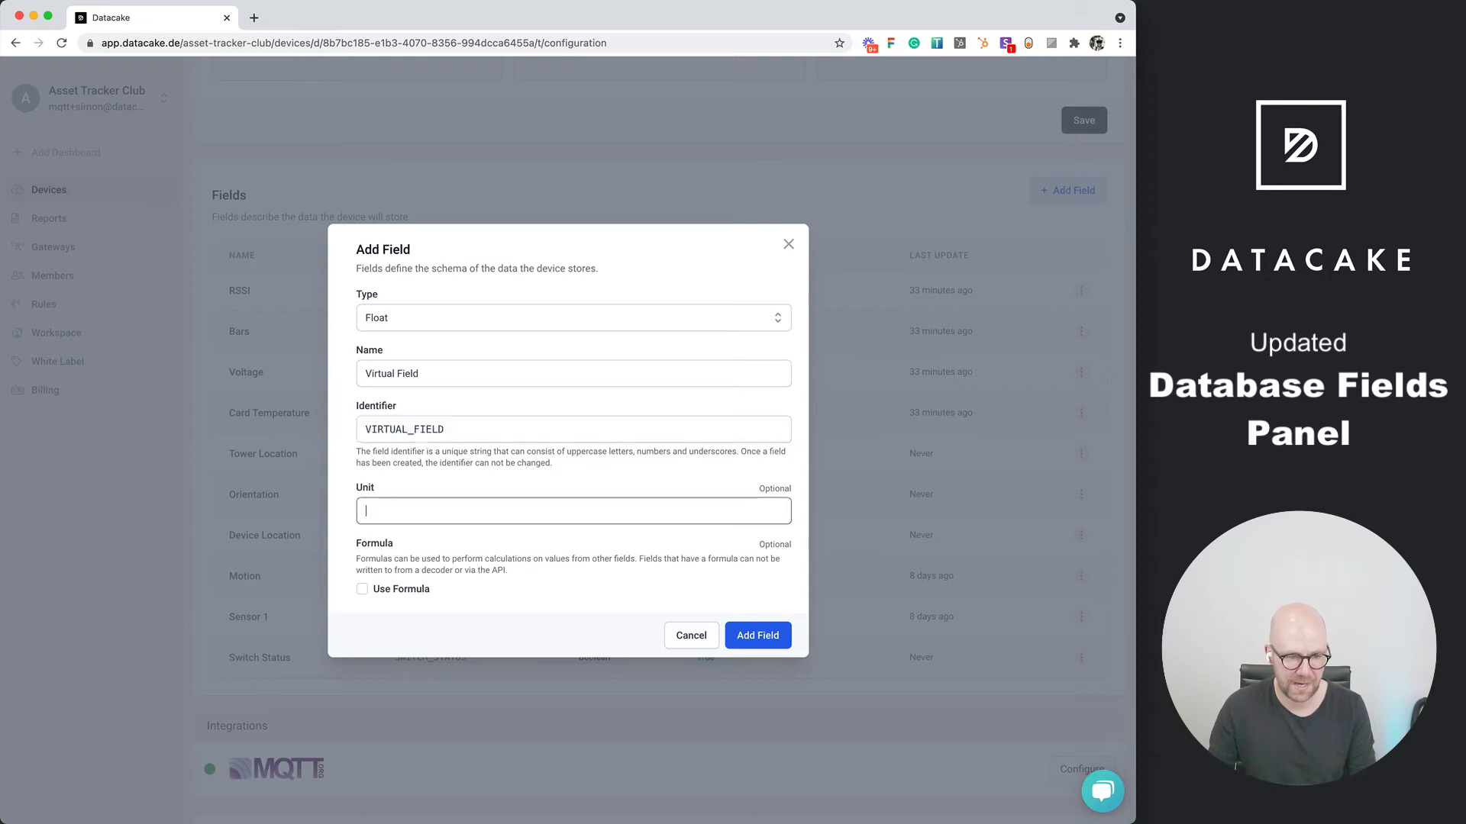
pyautogui.click(421, 589)
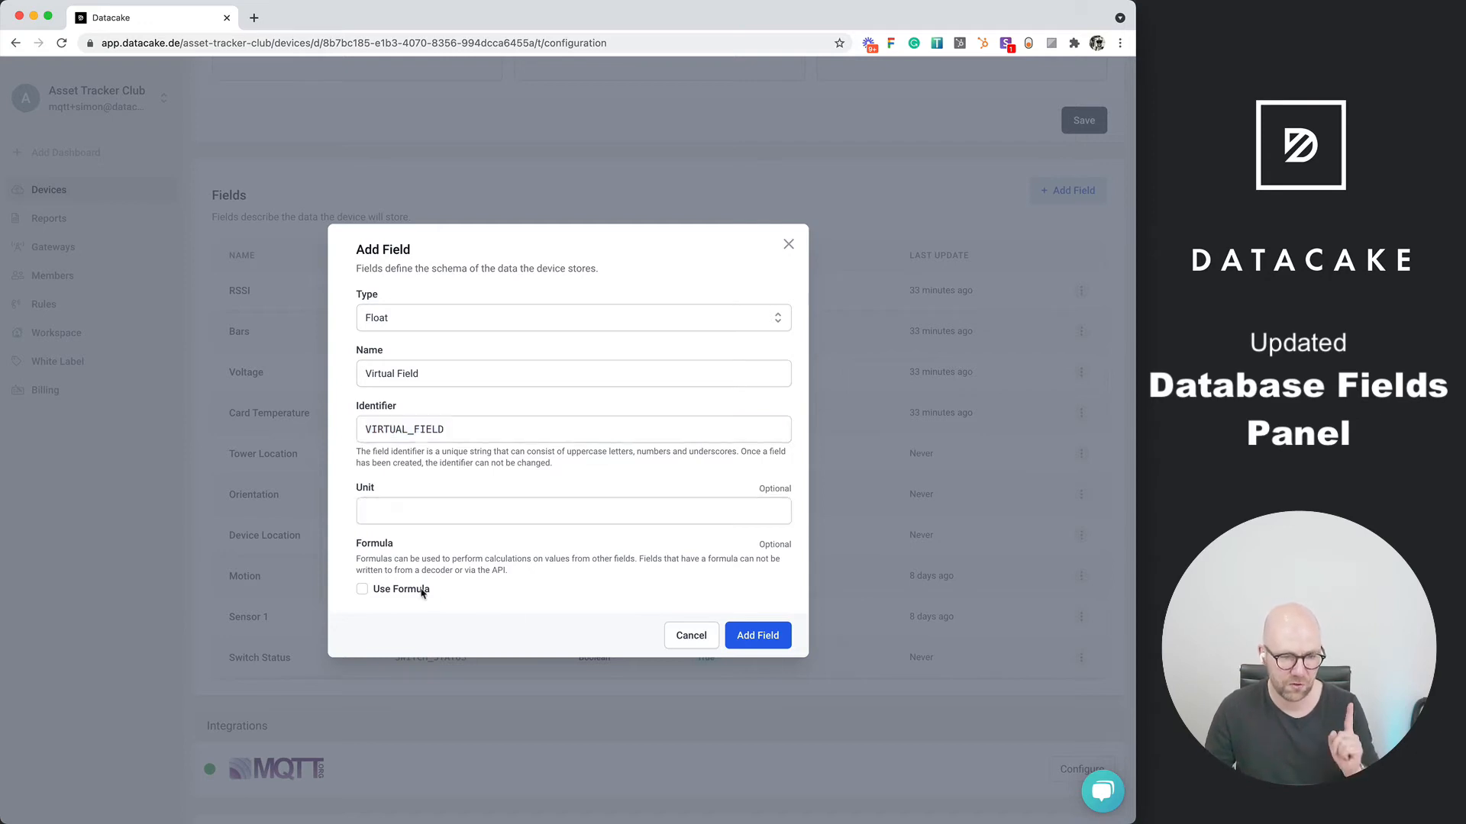
pyautogui.click(364, 592)
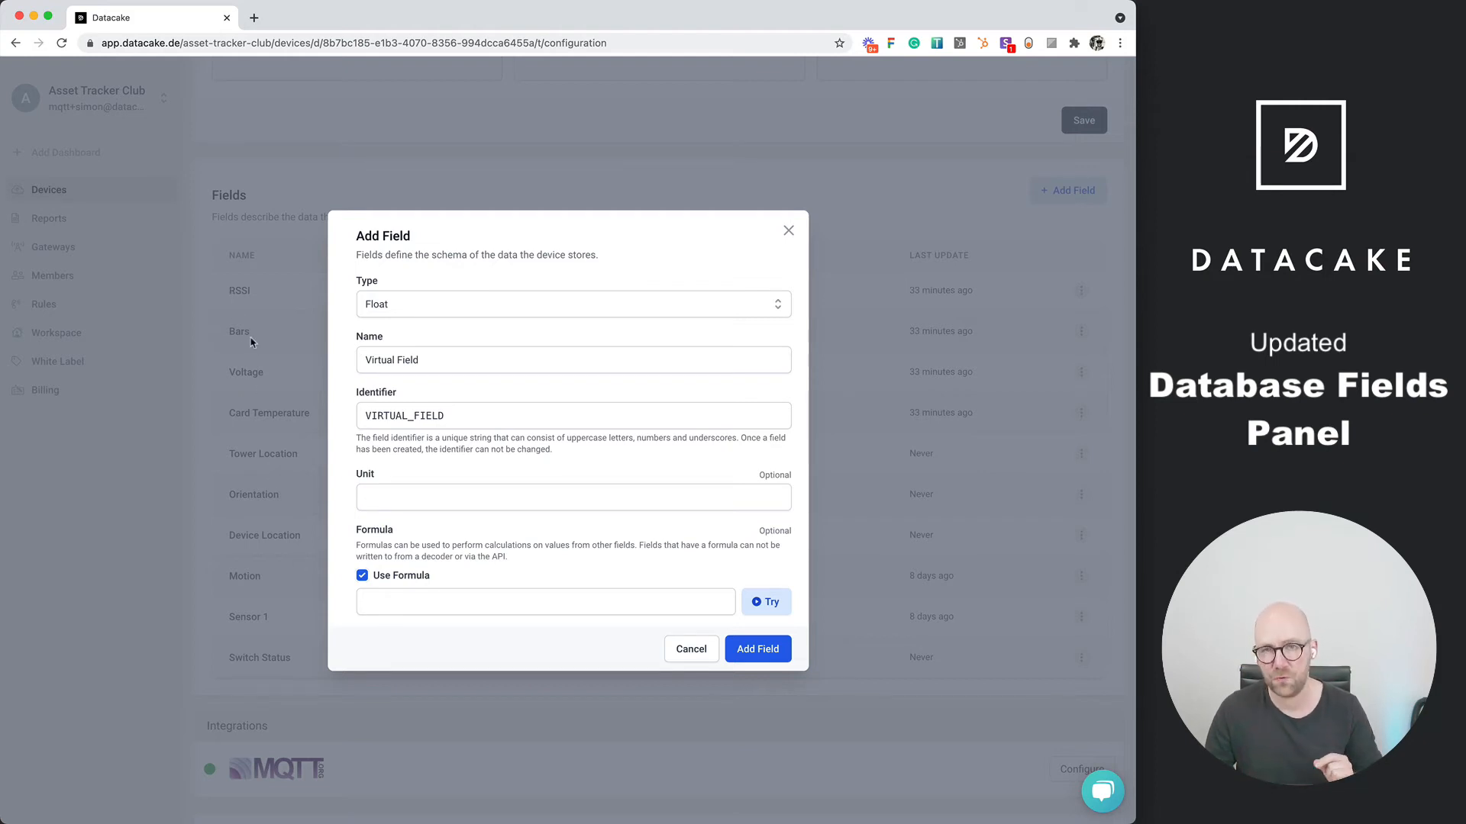
# Enter the formula (RSSI * VOLTAGE) + 20.2 * 2 for Virtual Field and test its evaluation
pyautogui.click(460, 609)
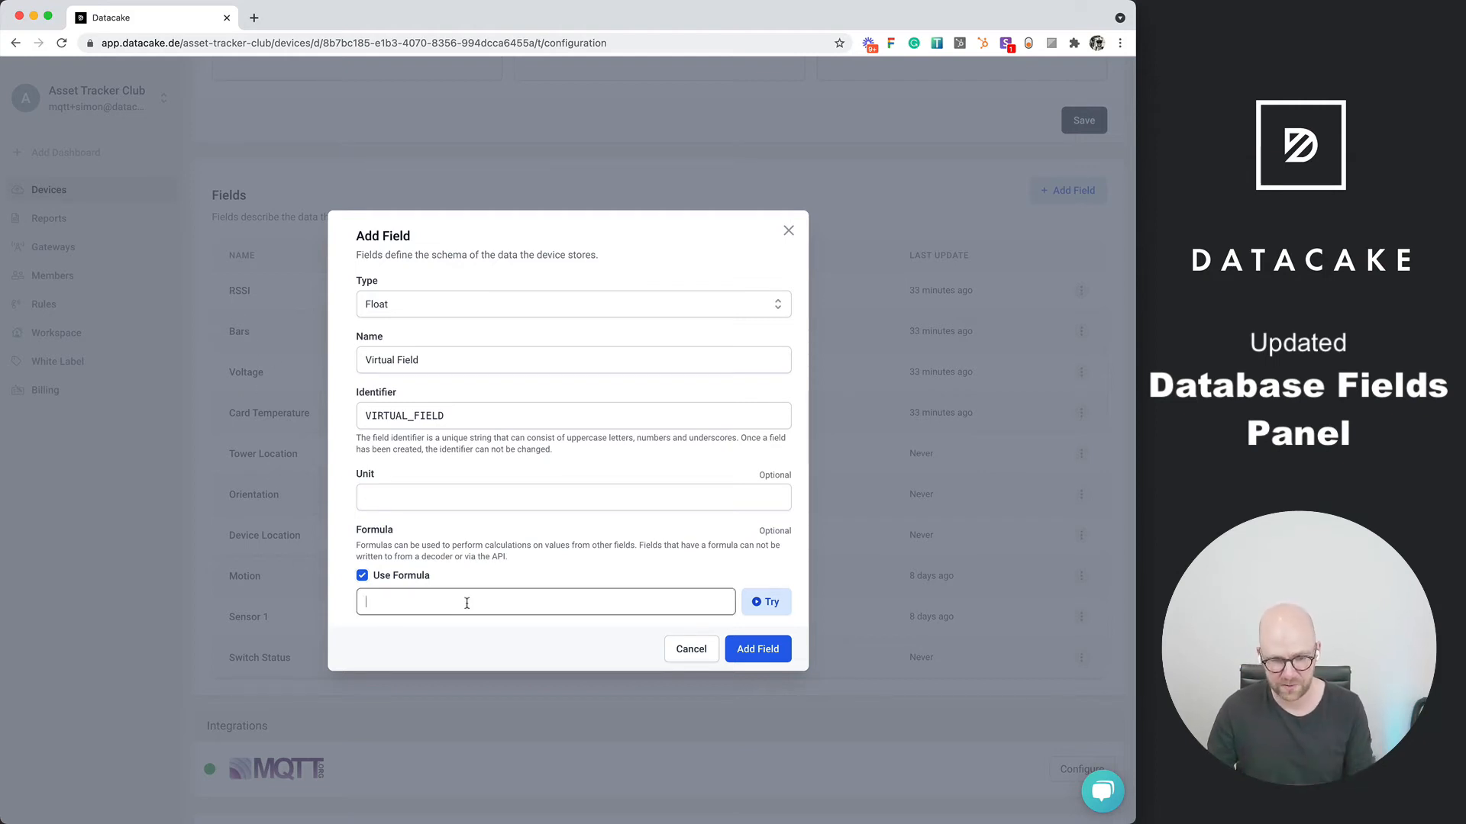
pyautogui.write('(')
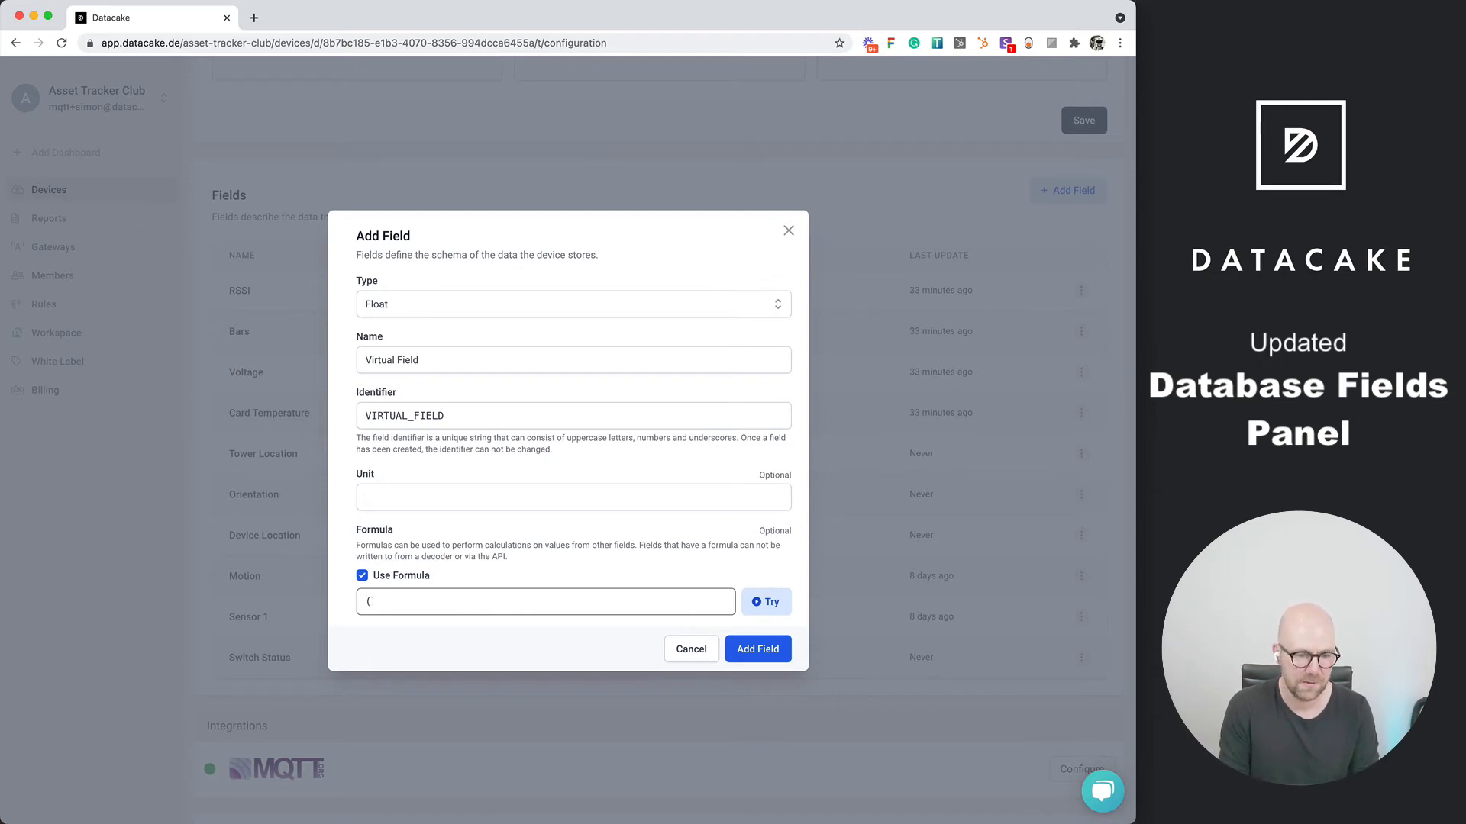
pyautogui.write('RSSI')
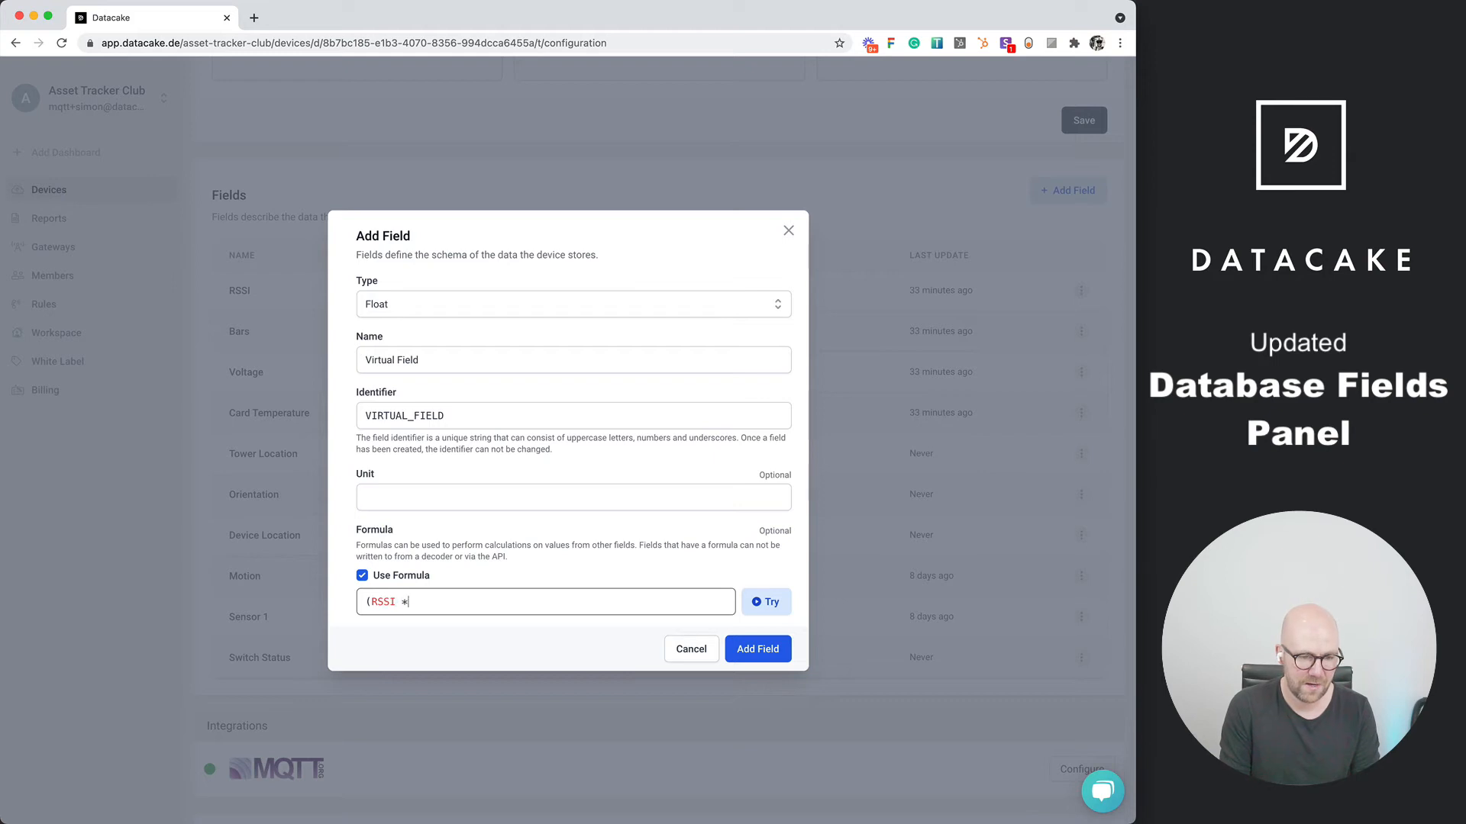
pyautogui.write(' * T')
pyautogui.press('BackSpace')
pyautogui.write('Voltage')
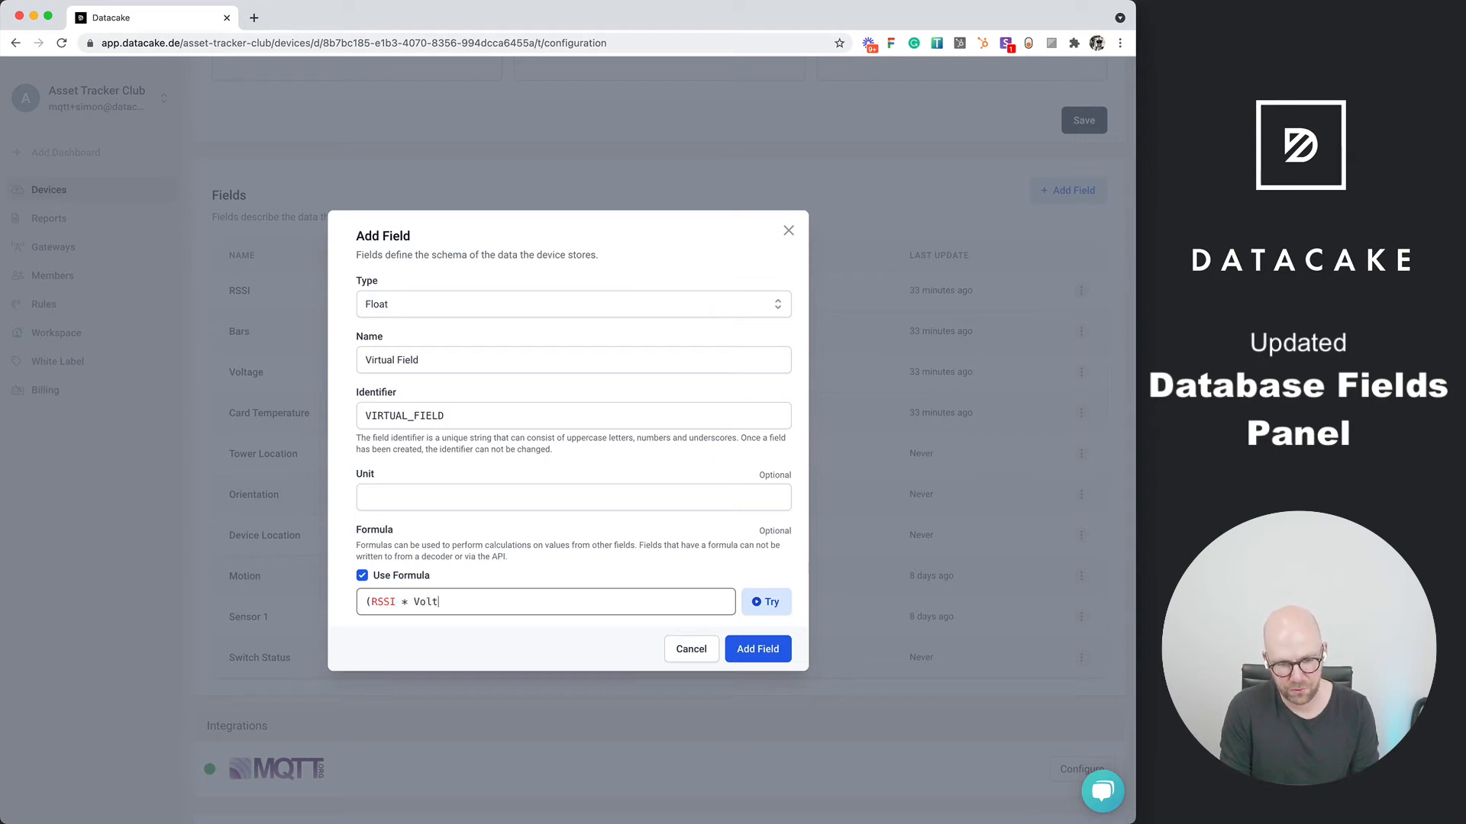
pyautogui.press('BackSpace')
pyautogui.press('BackSpace')
pyautogui.press('BackSpace')
pyautogui.press('BackSpace')
pyautogui.press('BackSpace')
pyautogui.press('BackSpace')
pyautogui.press('BackSpace')
pyautogui.write('VOLTATGE')
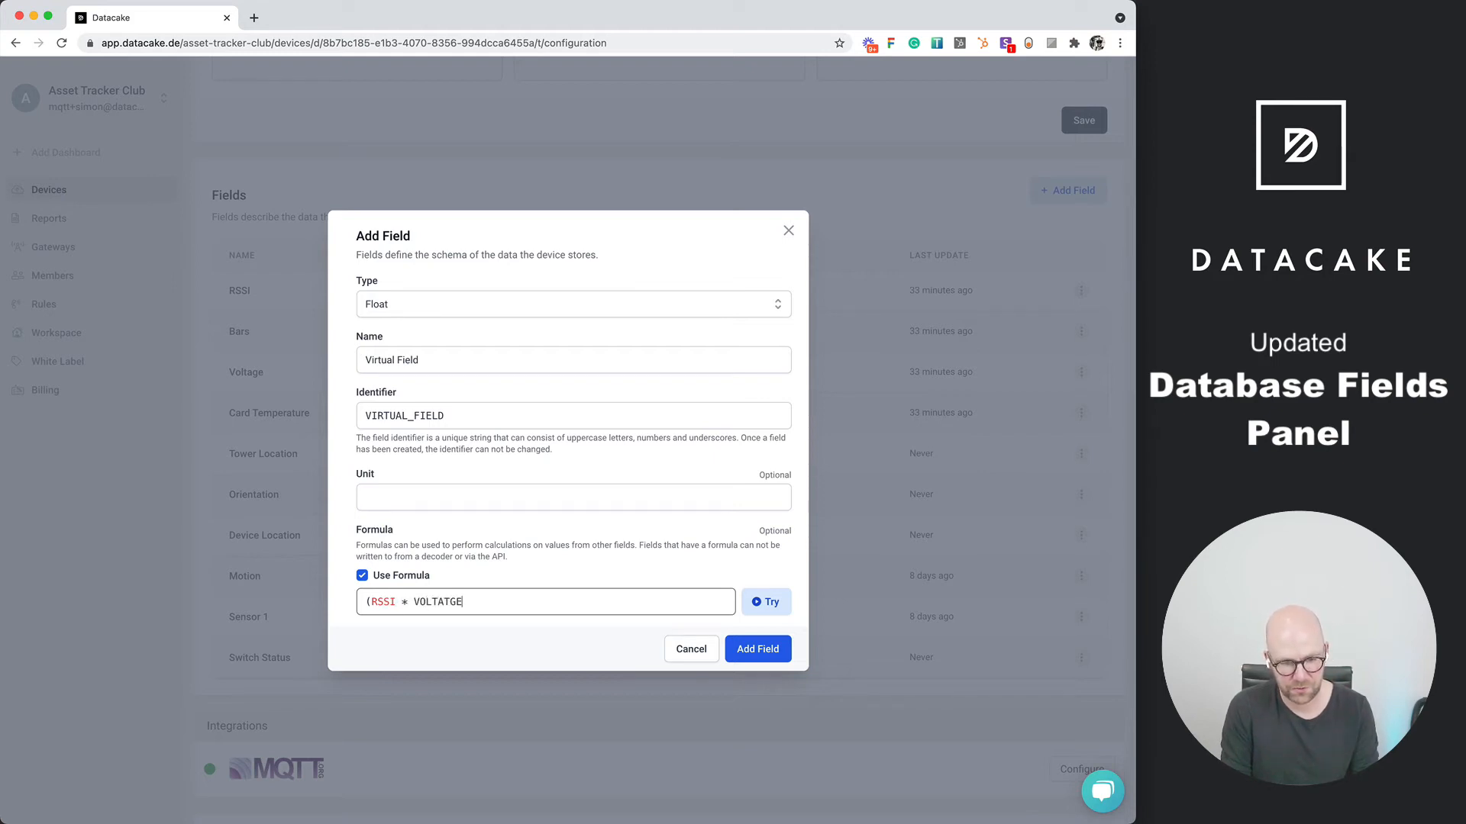
pyautogui.press('BackSpace')
pyautogui.press('BackSpace')
pyautogui.press('BackSpace')
pyautogui.write('GE) + 20.2 * 2')
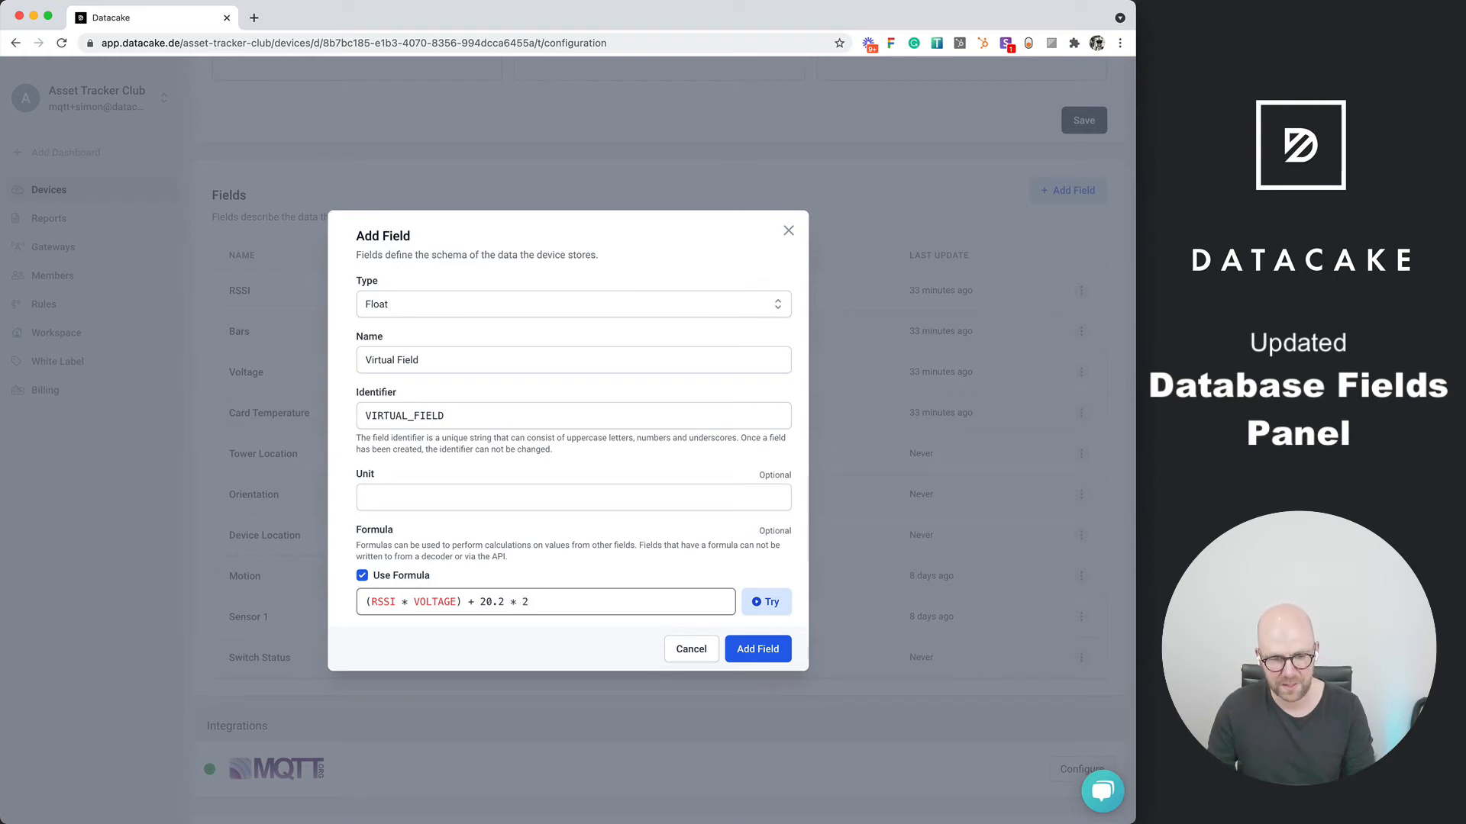
pyautogui.click(759, 603)
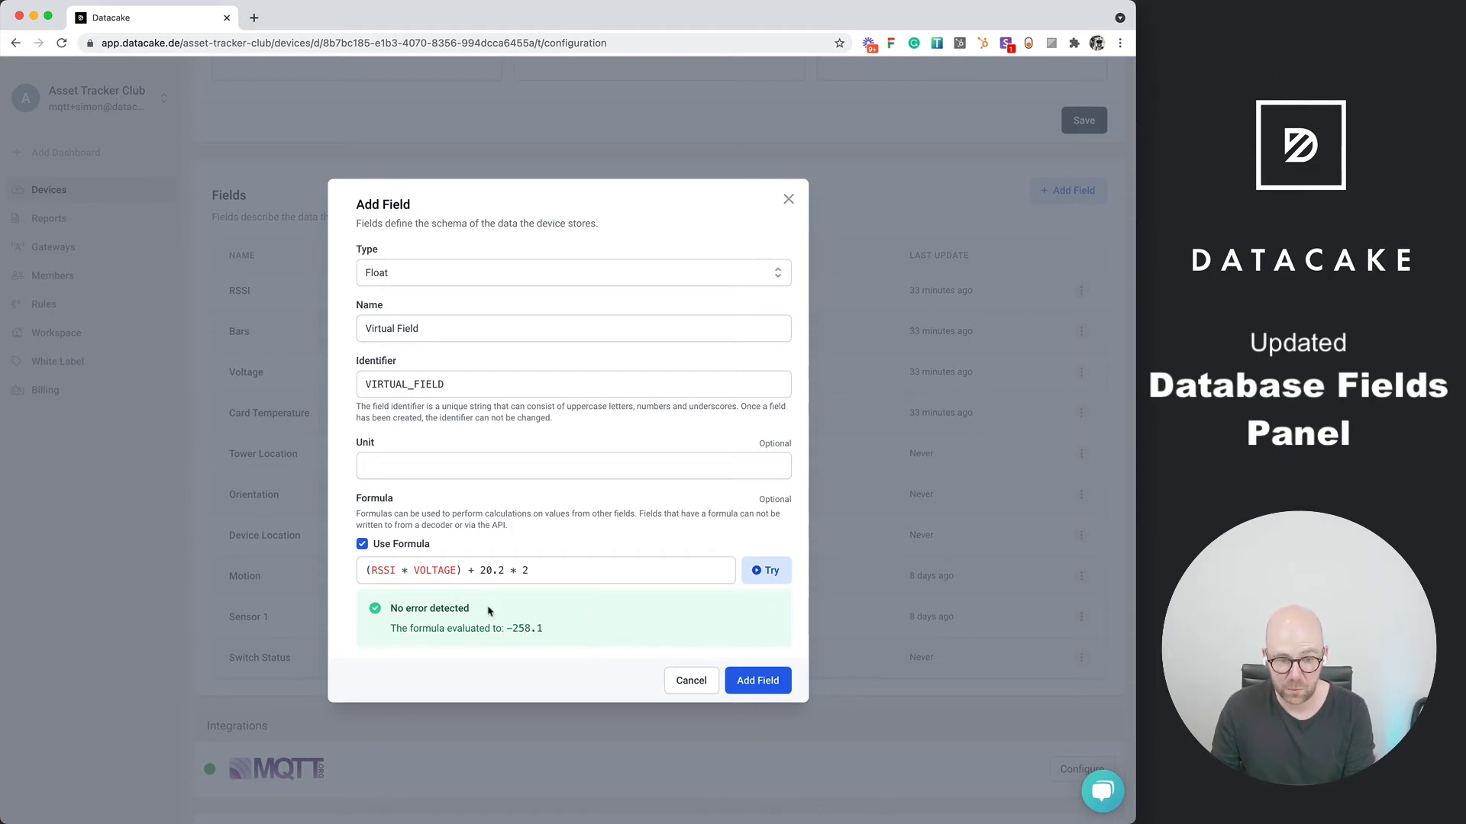
# Try the formula with VOLTAGE2 in place of the VOLTAGE variable
pyautogui.click(458, 570)
pyautogui.write('2')
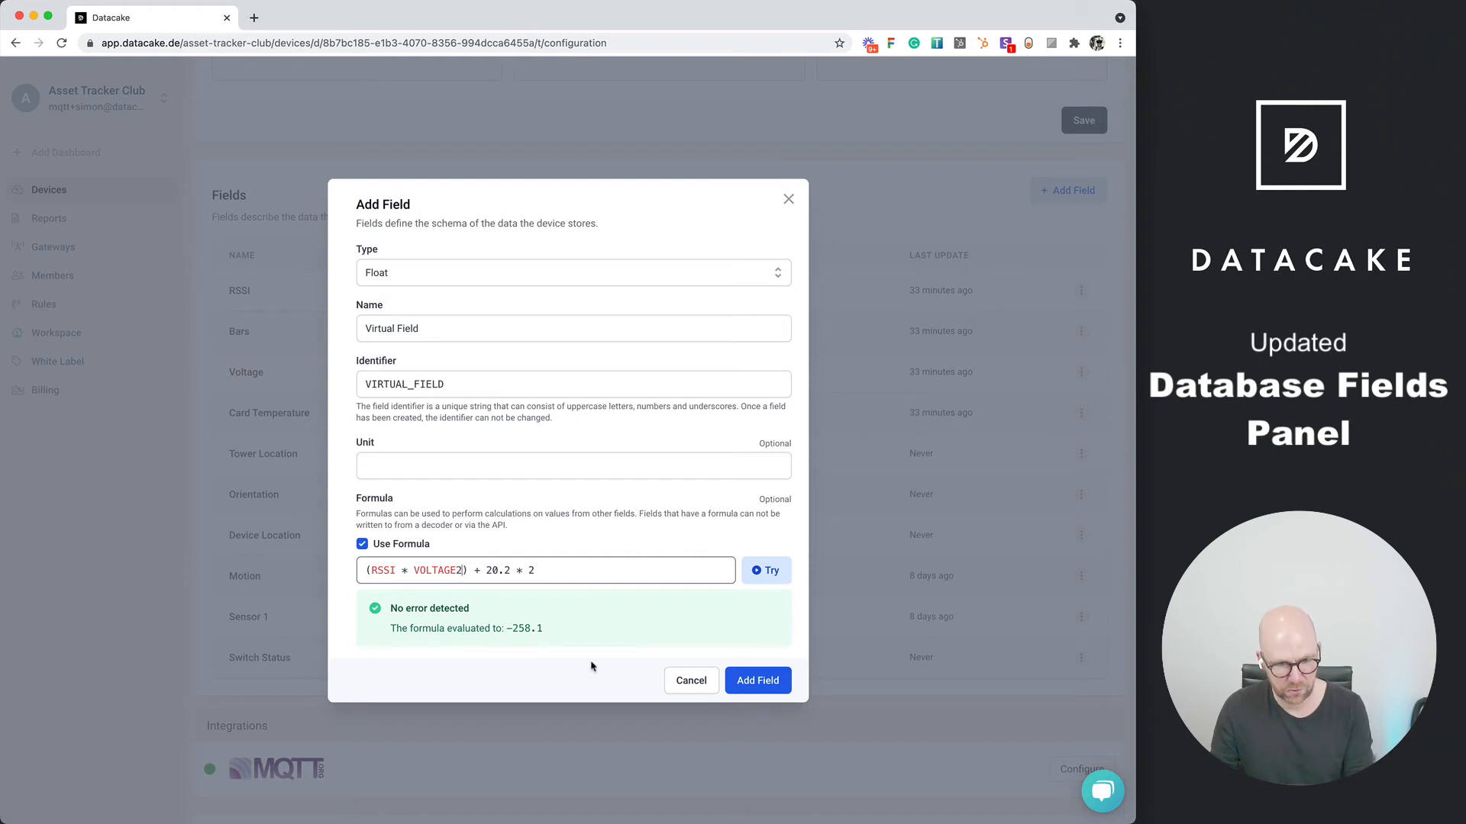
pyautogui.click(766, 570)
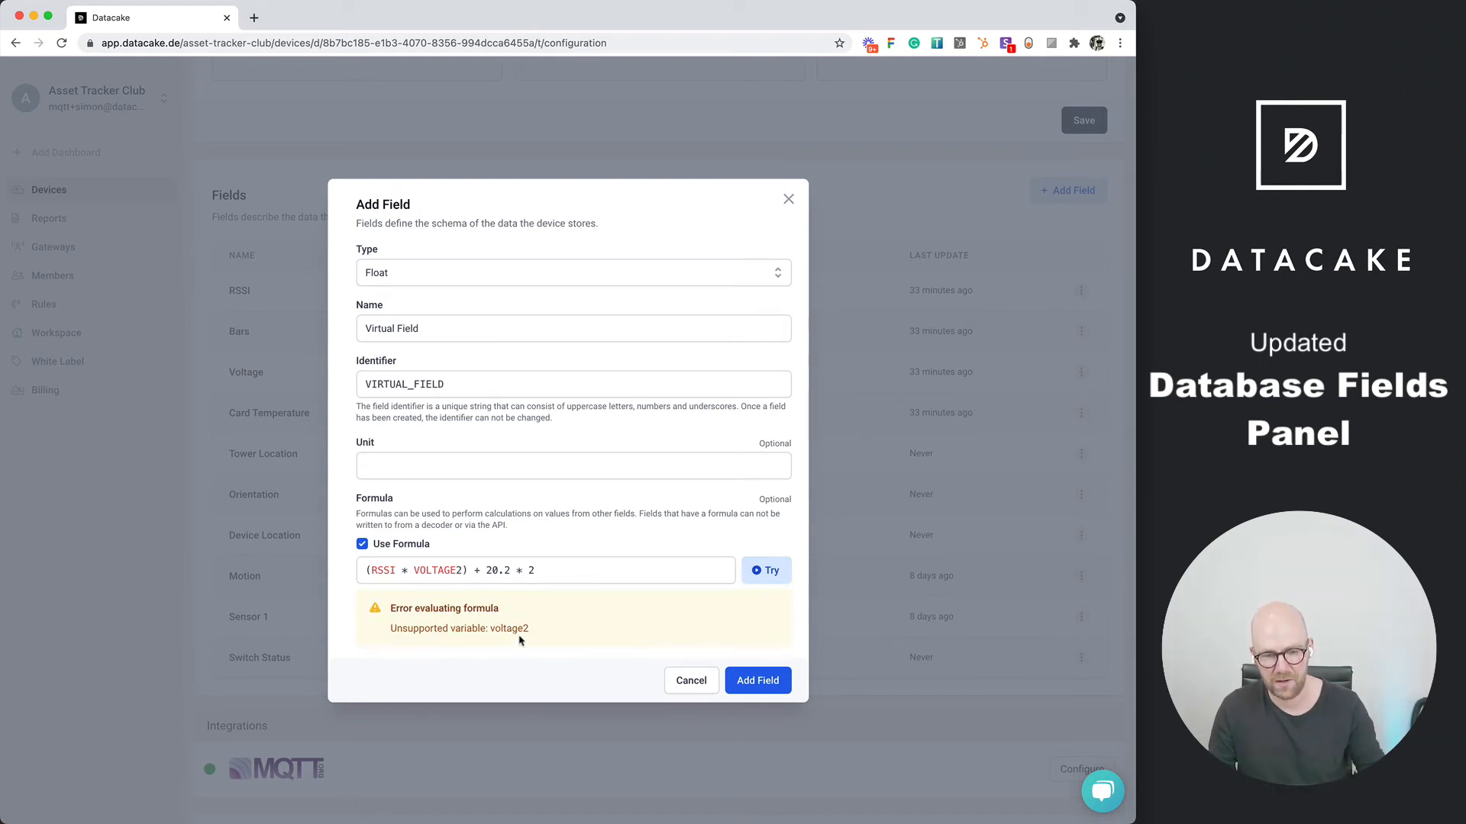
# Restore the VOLTAGE variable in the formula, test it again and add Virtual Field to the device
pyautogui.click(462, 570)
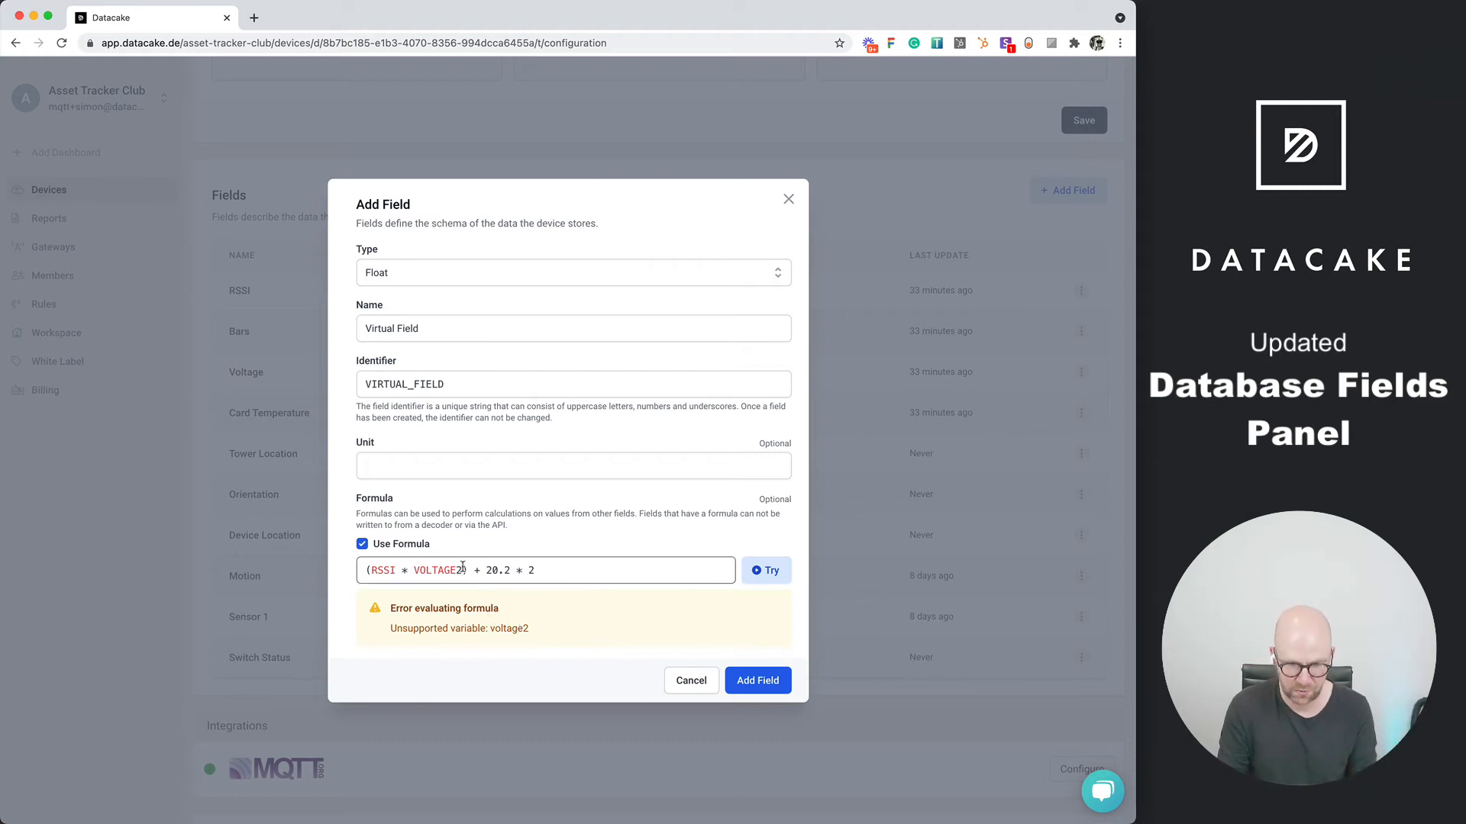
pyautogui.press('BackSpace')
pyautogui.click(764, 572)
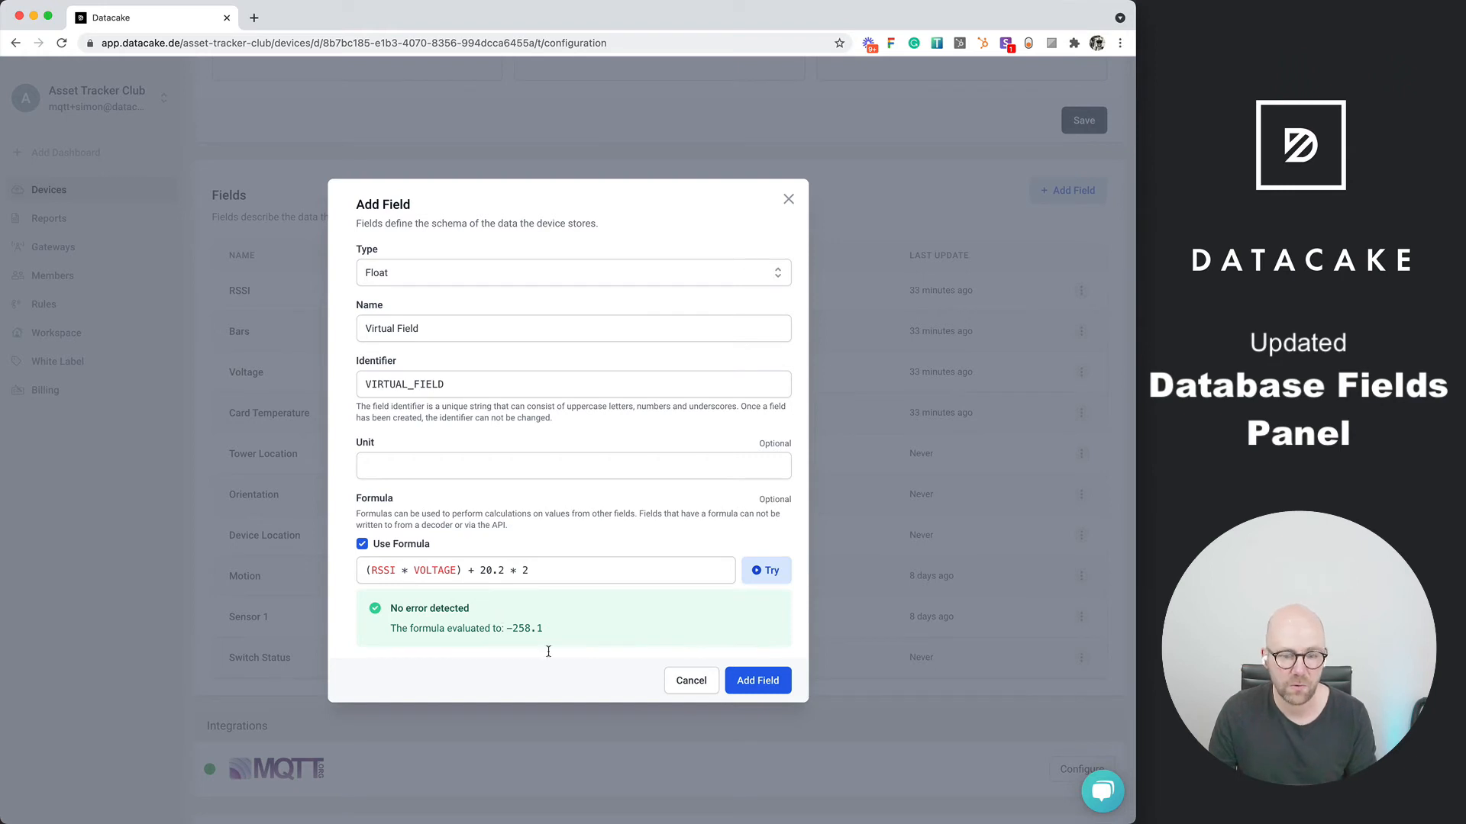
pyautogui.click(748, 683)
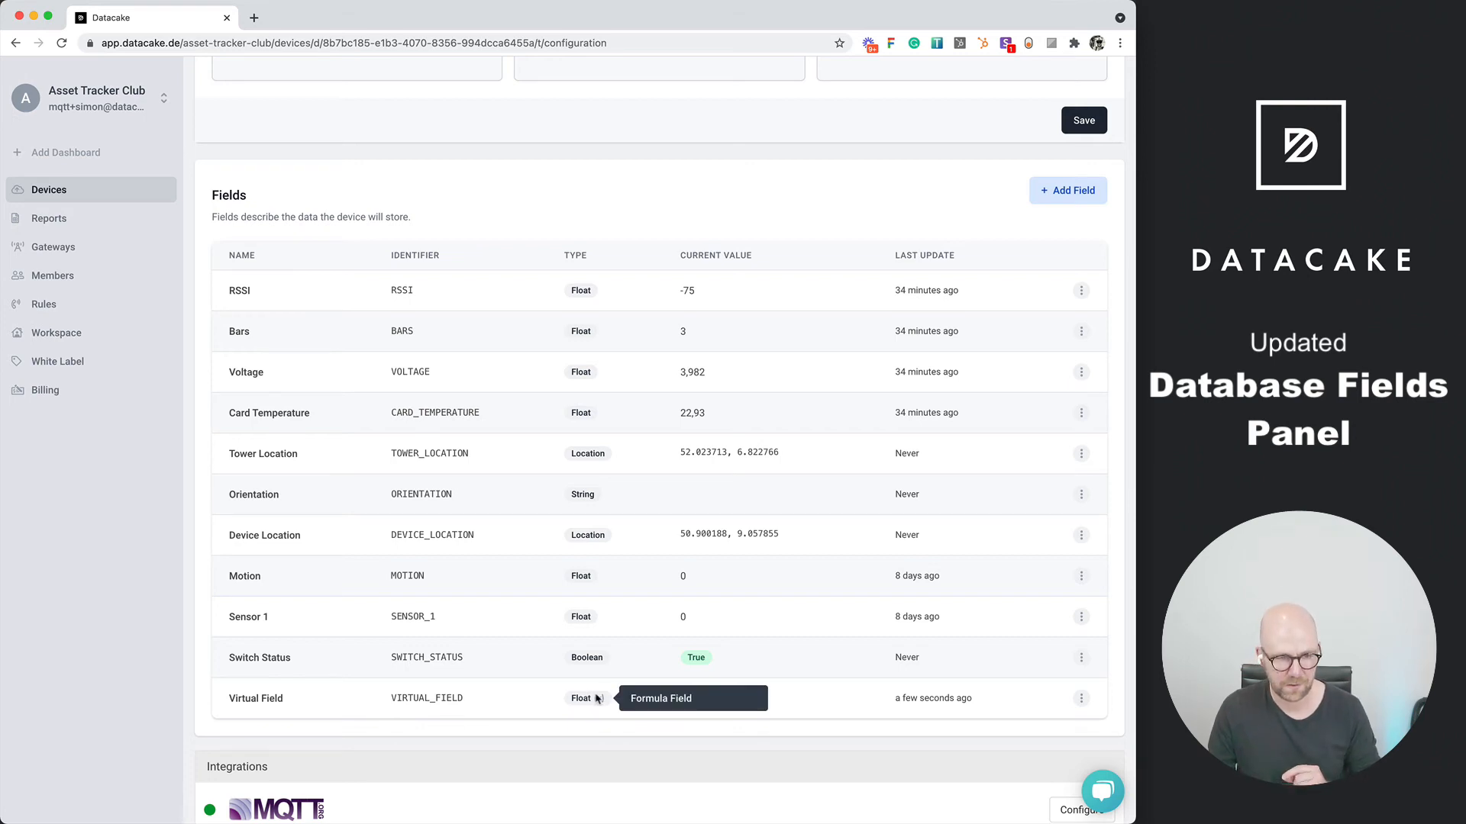
# Try the Factor and Lookup Table mapping types in a mapping field for Virtual Field, add and remove a lookup item, and cancel
pyautogui.click(1081, 699)
pyautogui.scroll(-1, 1086, 706)
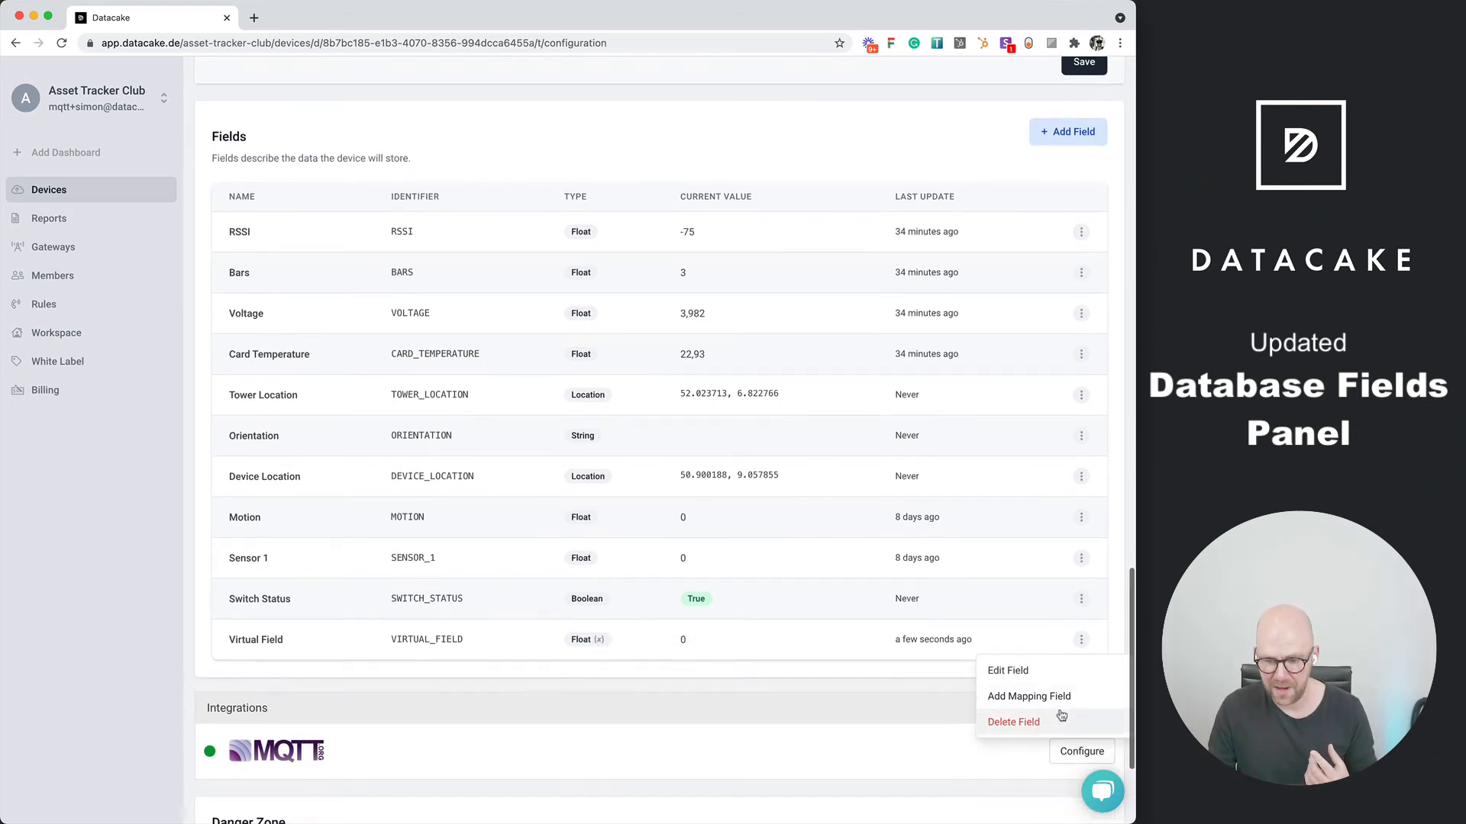
pyautogui.click(1031, 697)
pyautogui.scroll(-1, 527, 477)
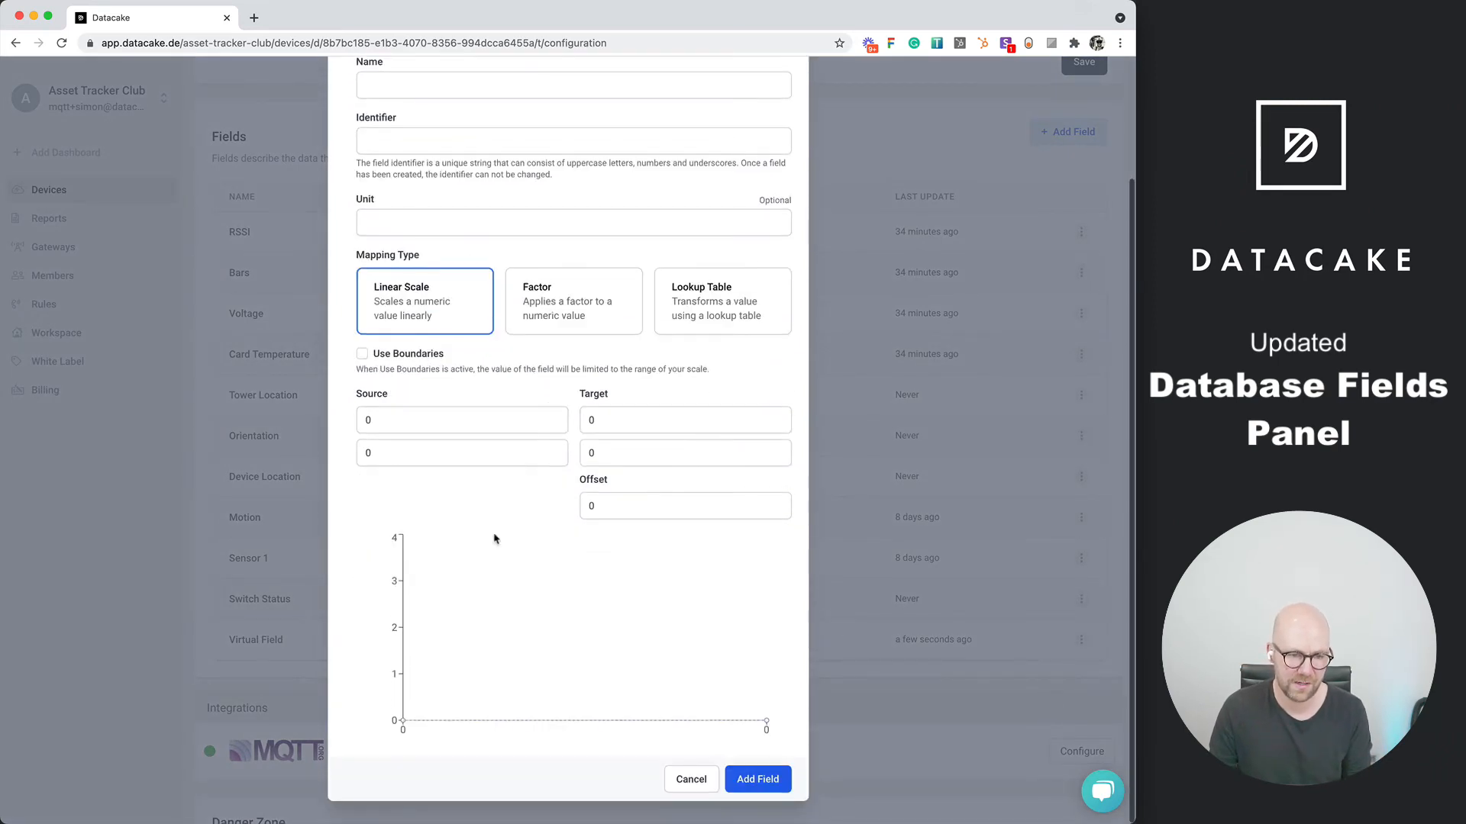
pyautogui.click(584, 316)
pyautogui.click(732, 569)
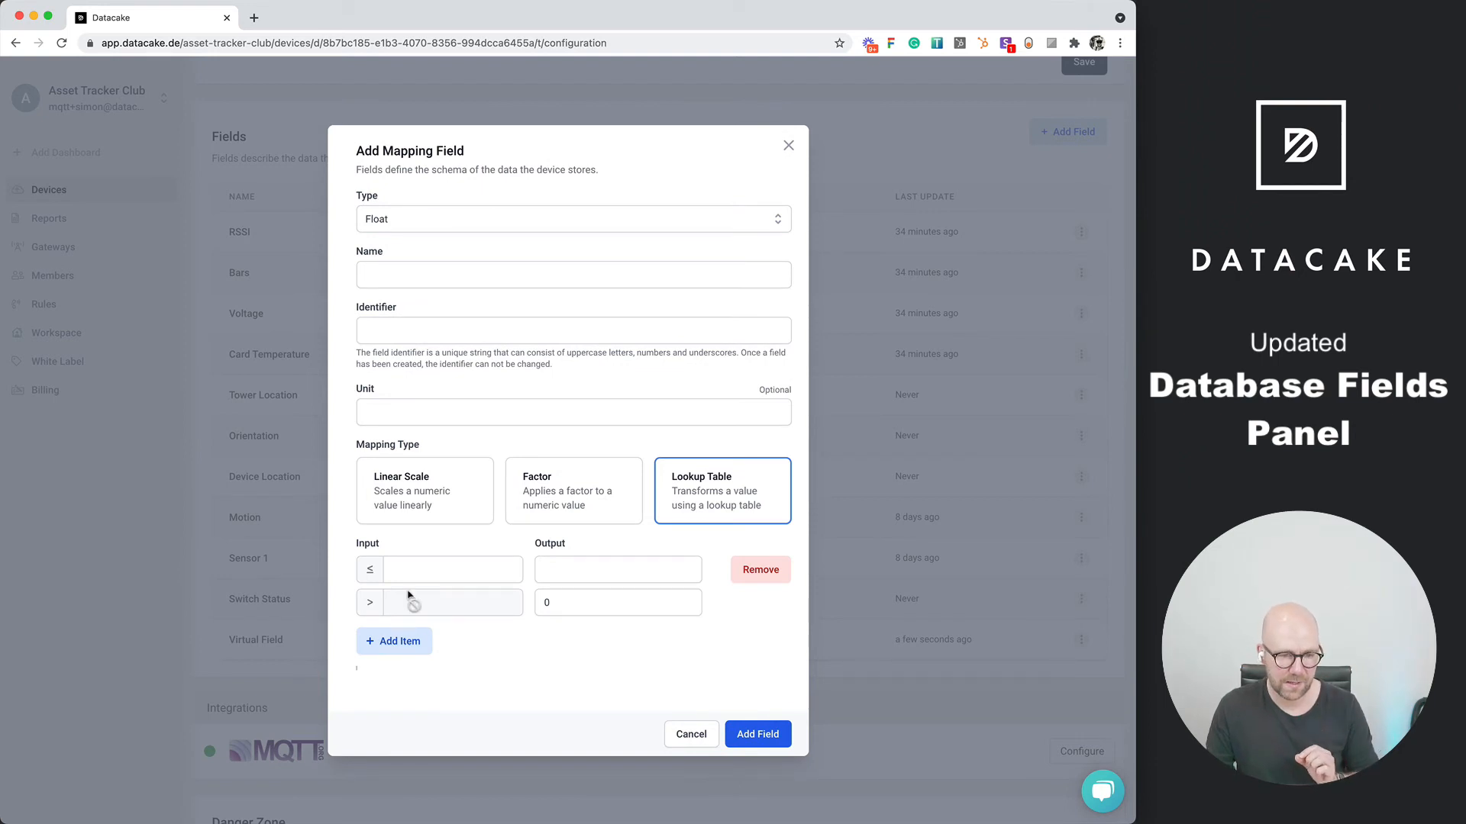
pyautogui.click(398, 641)
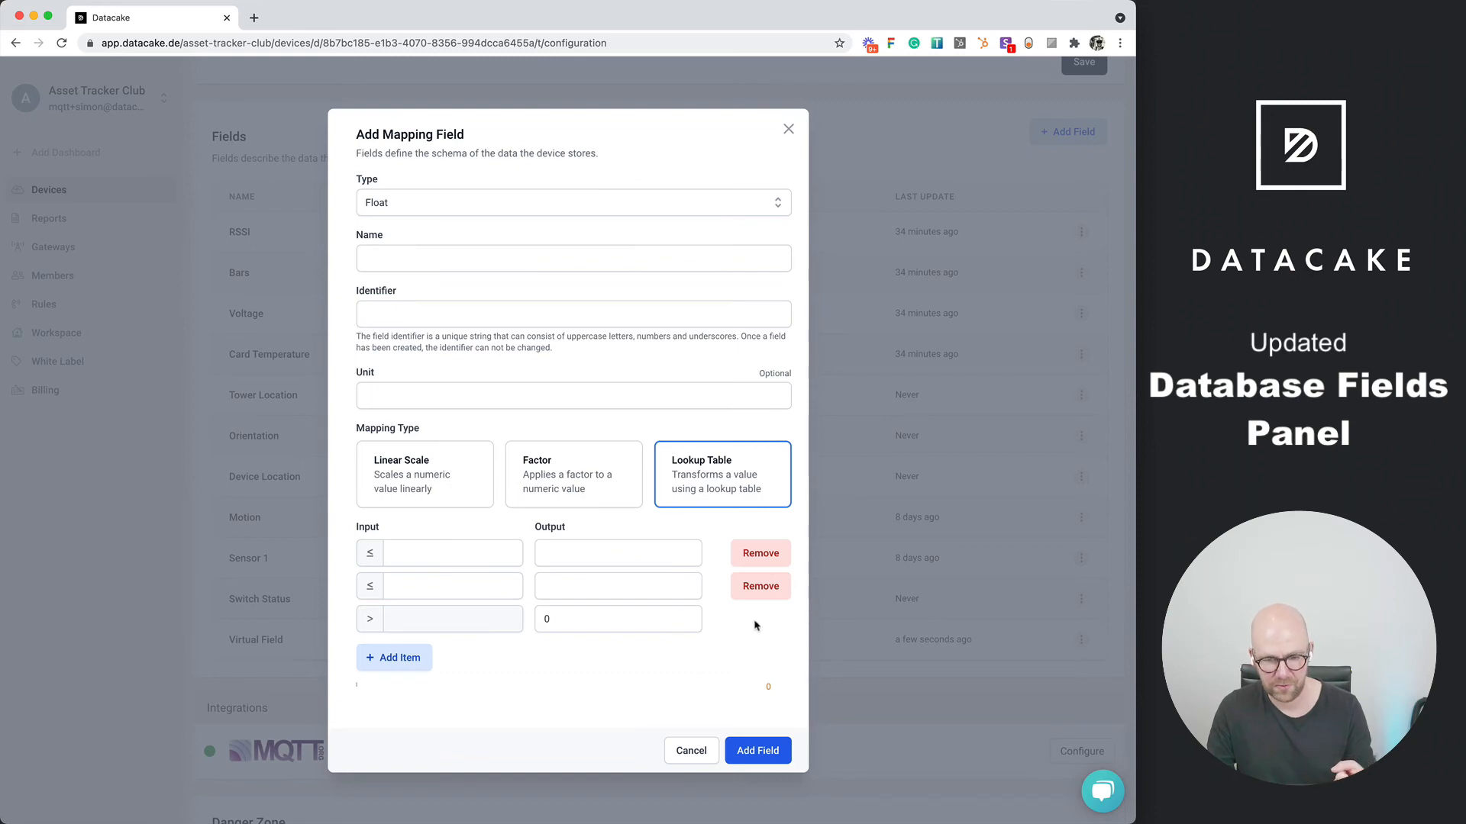
pyautogui.click(780, 584)
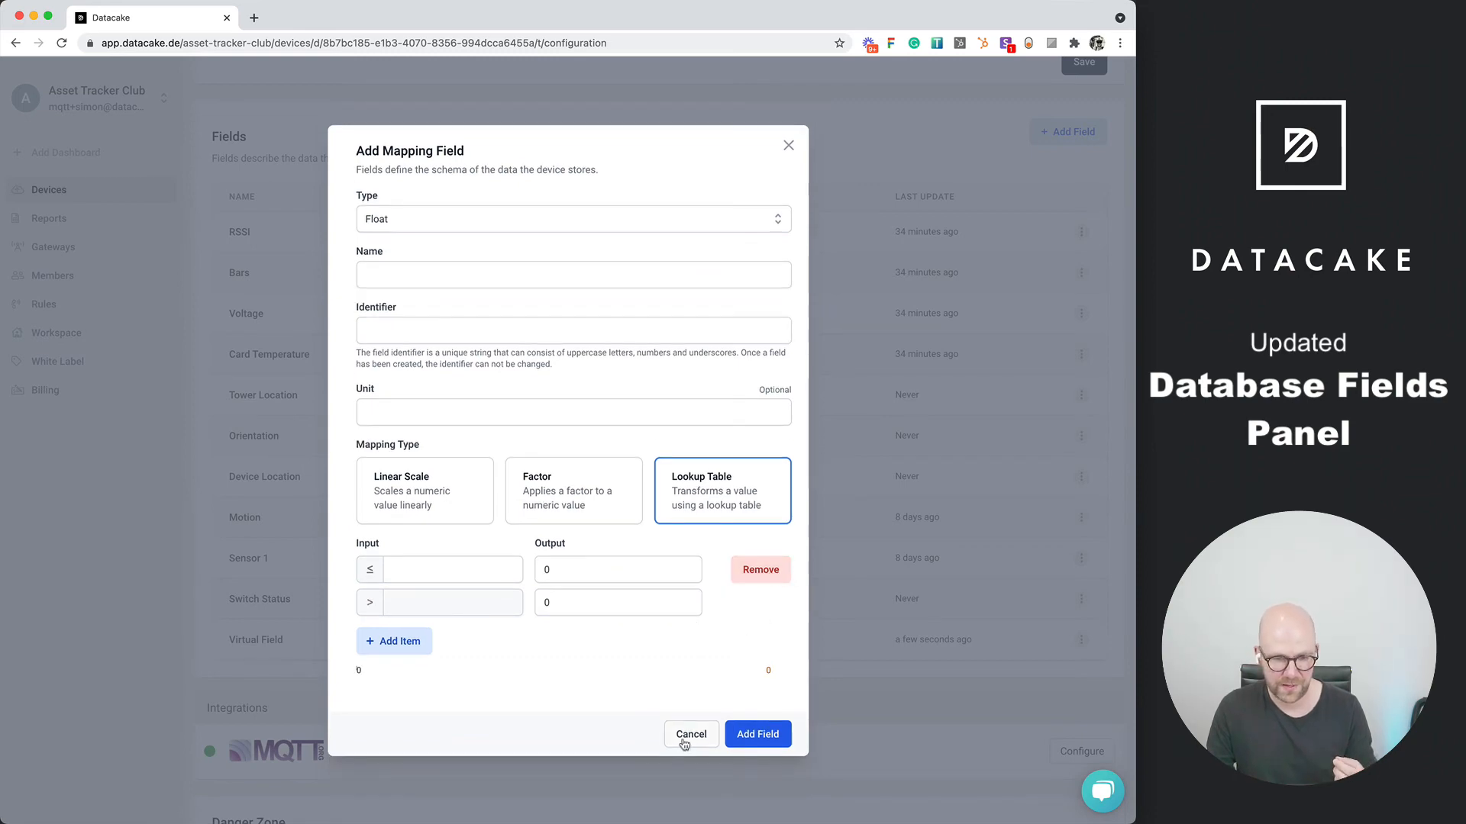
pyautogui.click(690, 735)
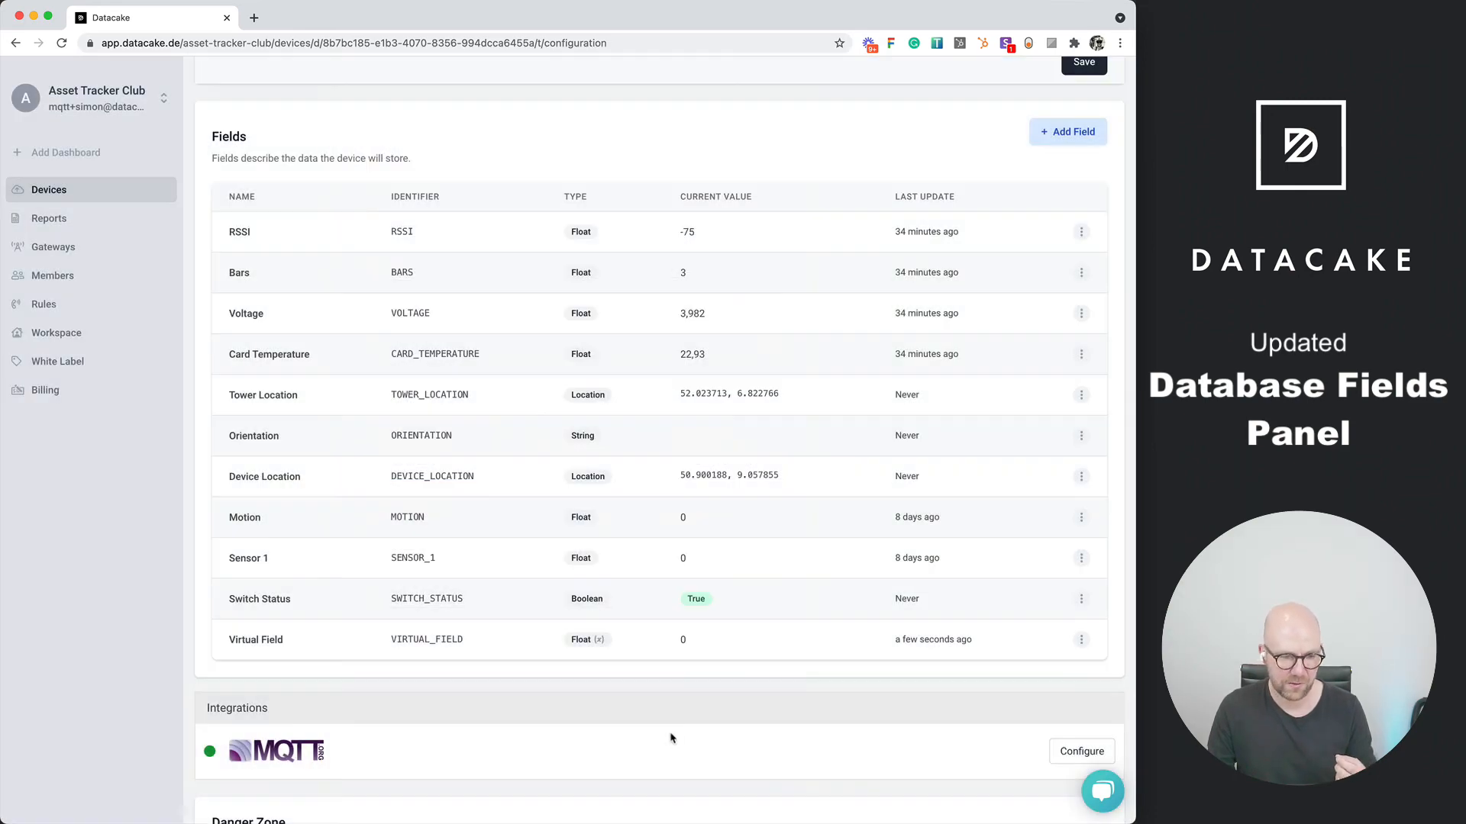
# Start a String mapping field for Switch Status with lookup items for the false and true inputs
pyautogui.click(1081, 600)
pyautogui.click(1045, 657)
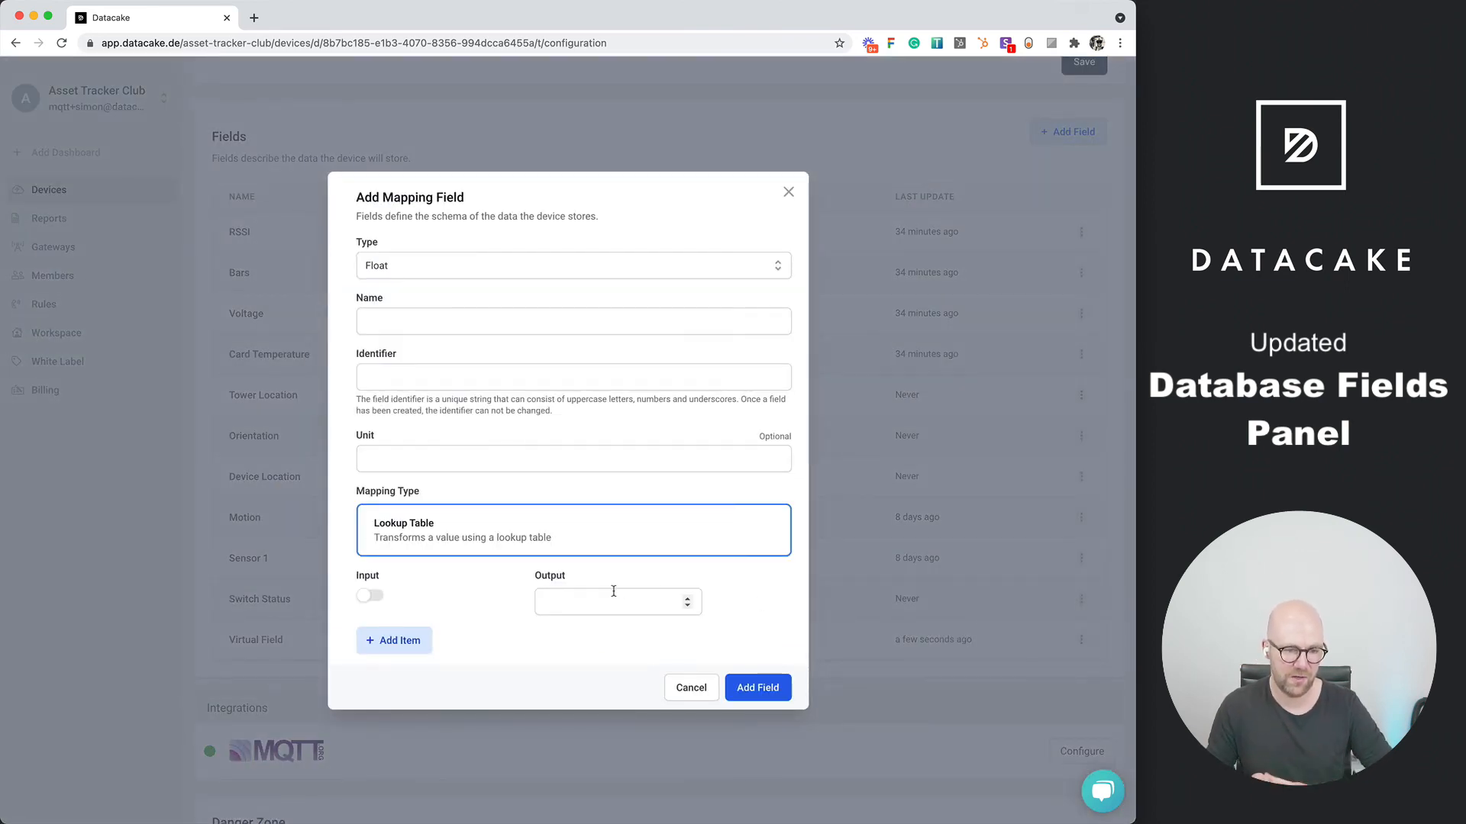
pyautogui.click(415, 645)
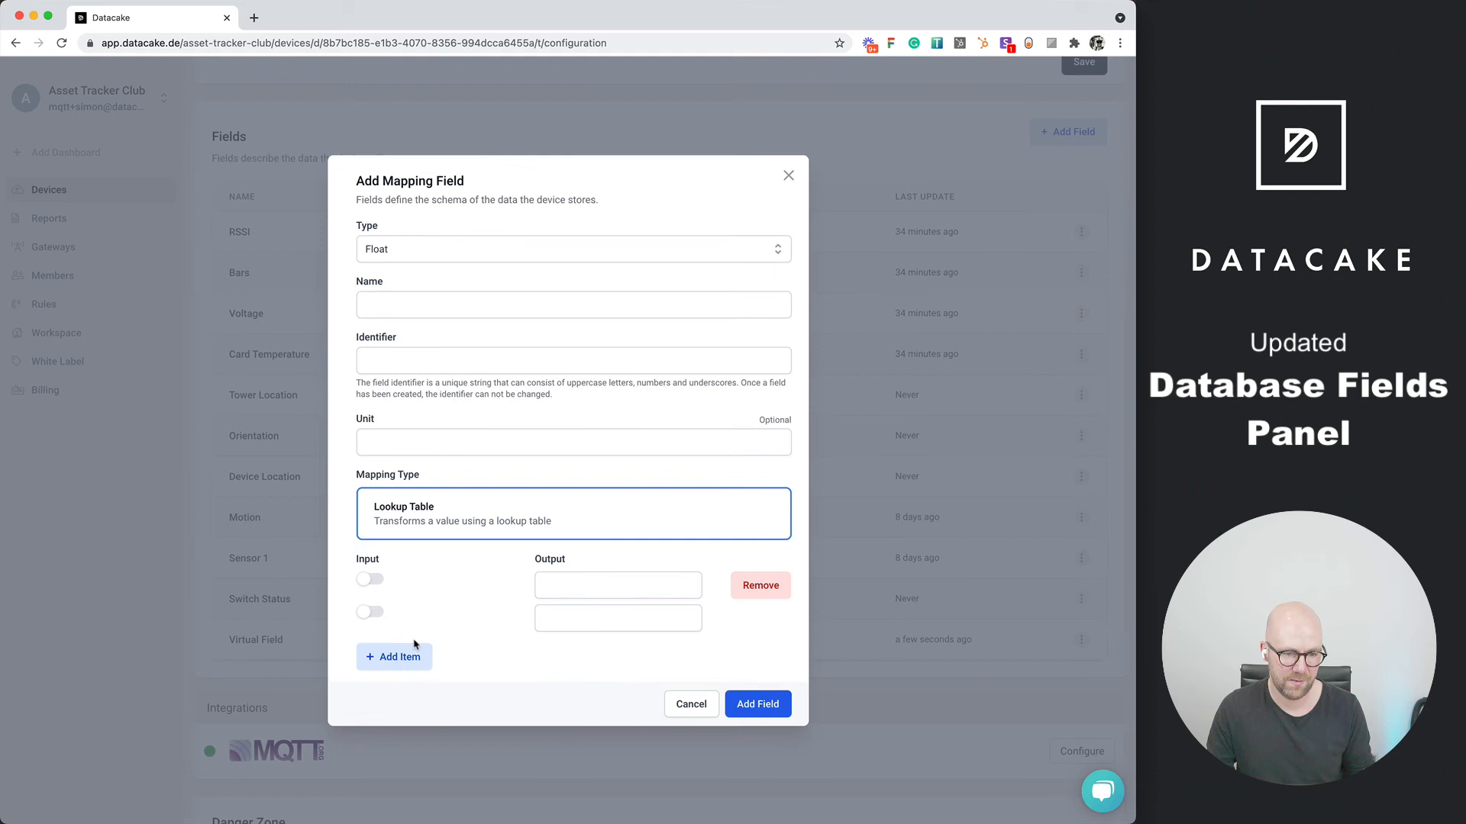
pyautogui.click(371, 617)
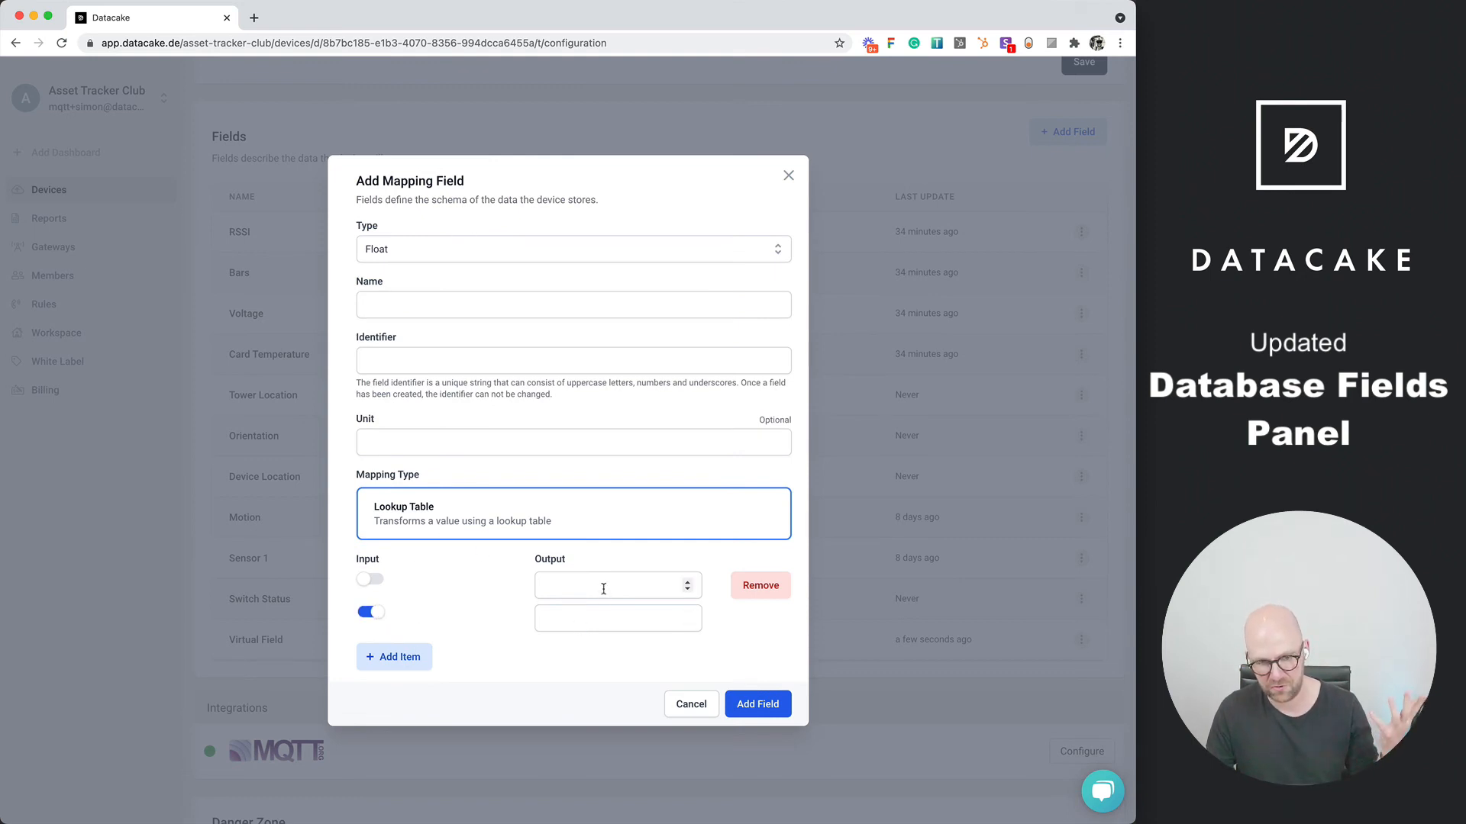
pyautogui.click(418, 254)
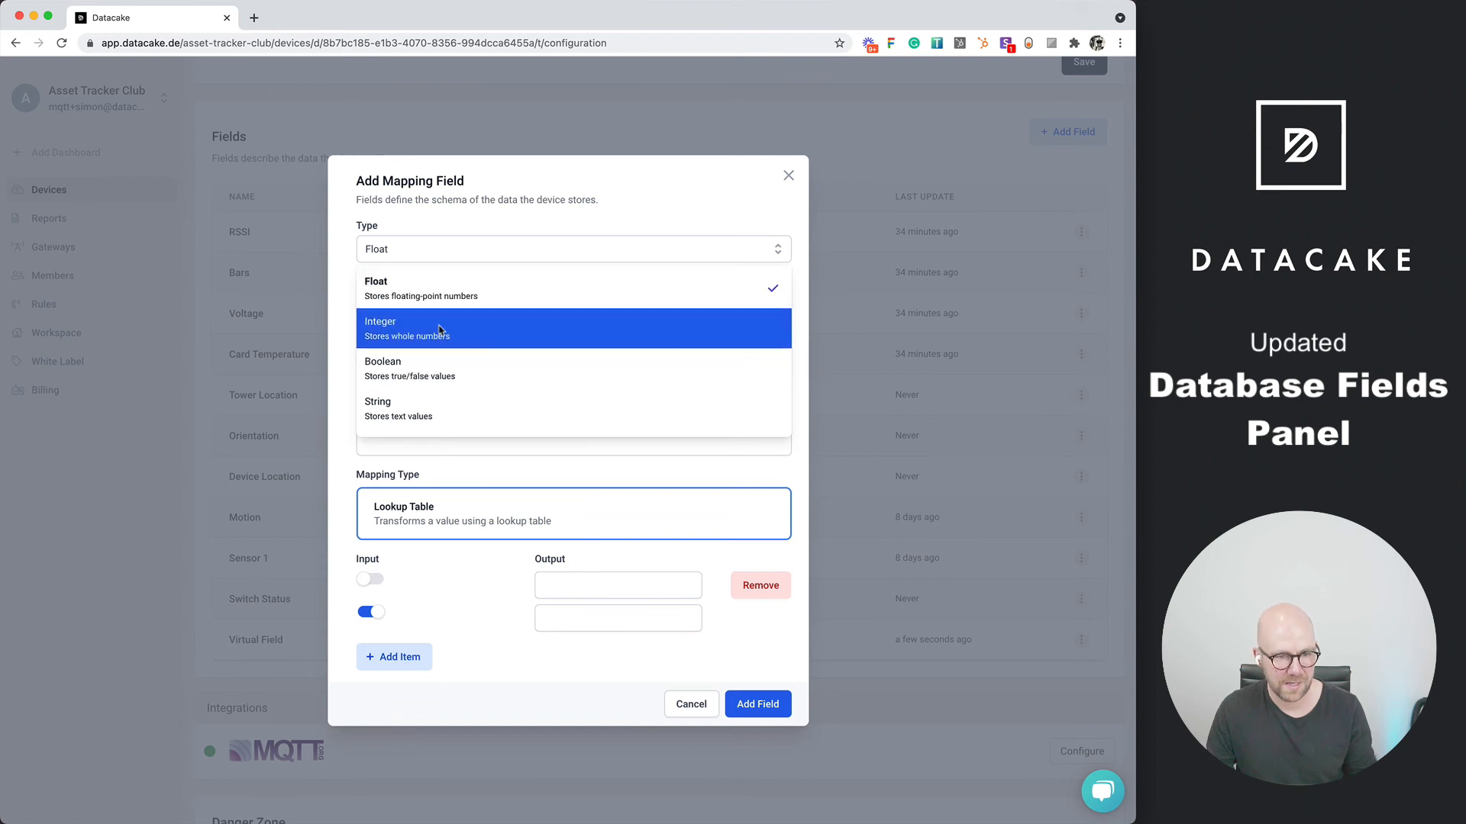
pyautogui.click(428, 409)
# Map the false input to OK and the true input to Not Ok, and discard the mapping field
pyautogui.click(578, 589)
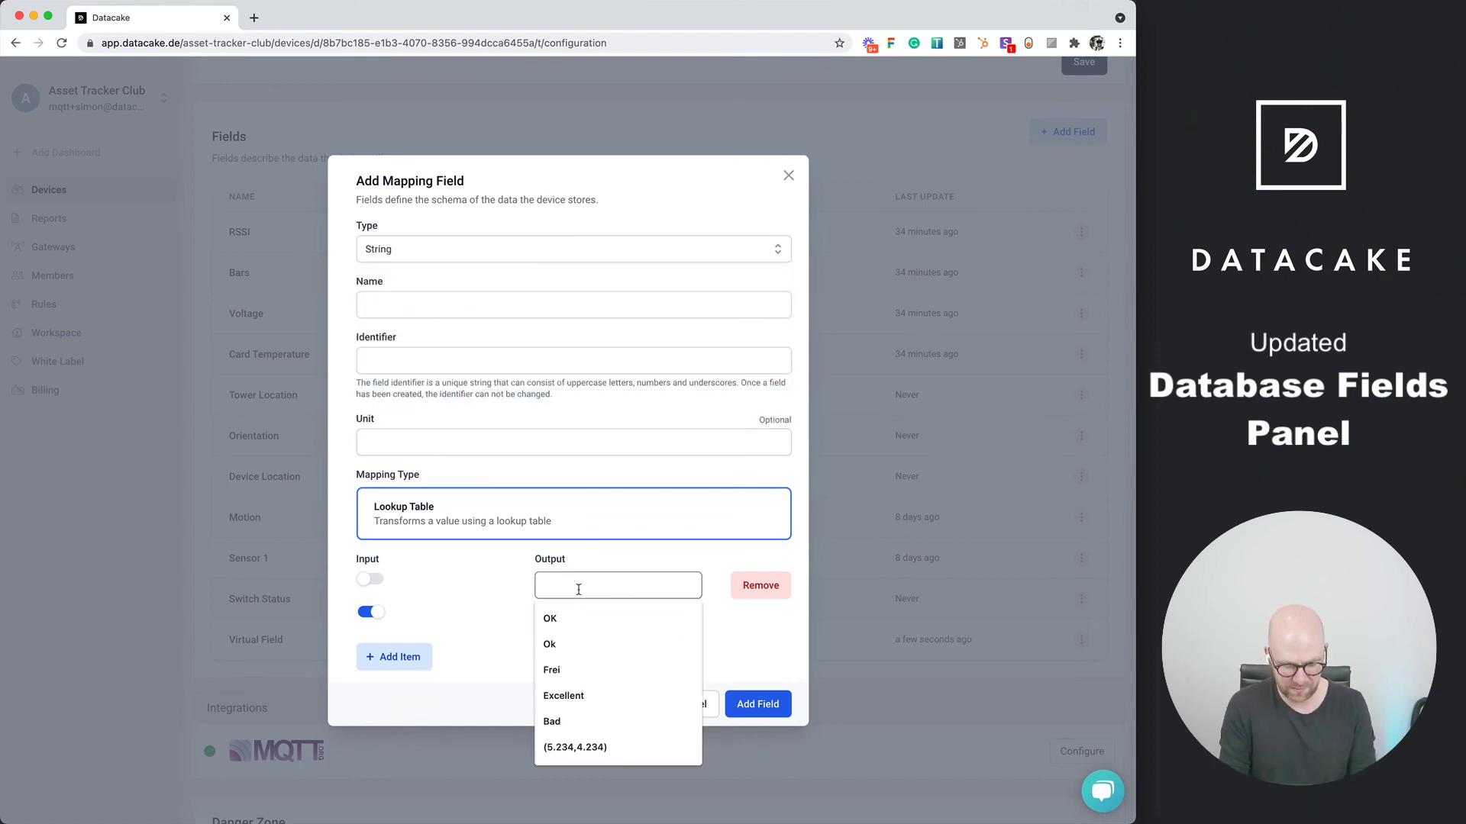
pyautogui.write('O')
pyautogui.write('OK')
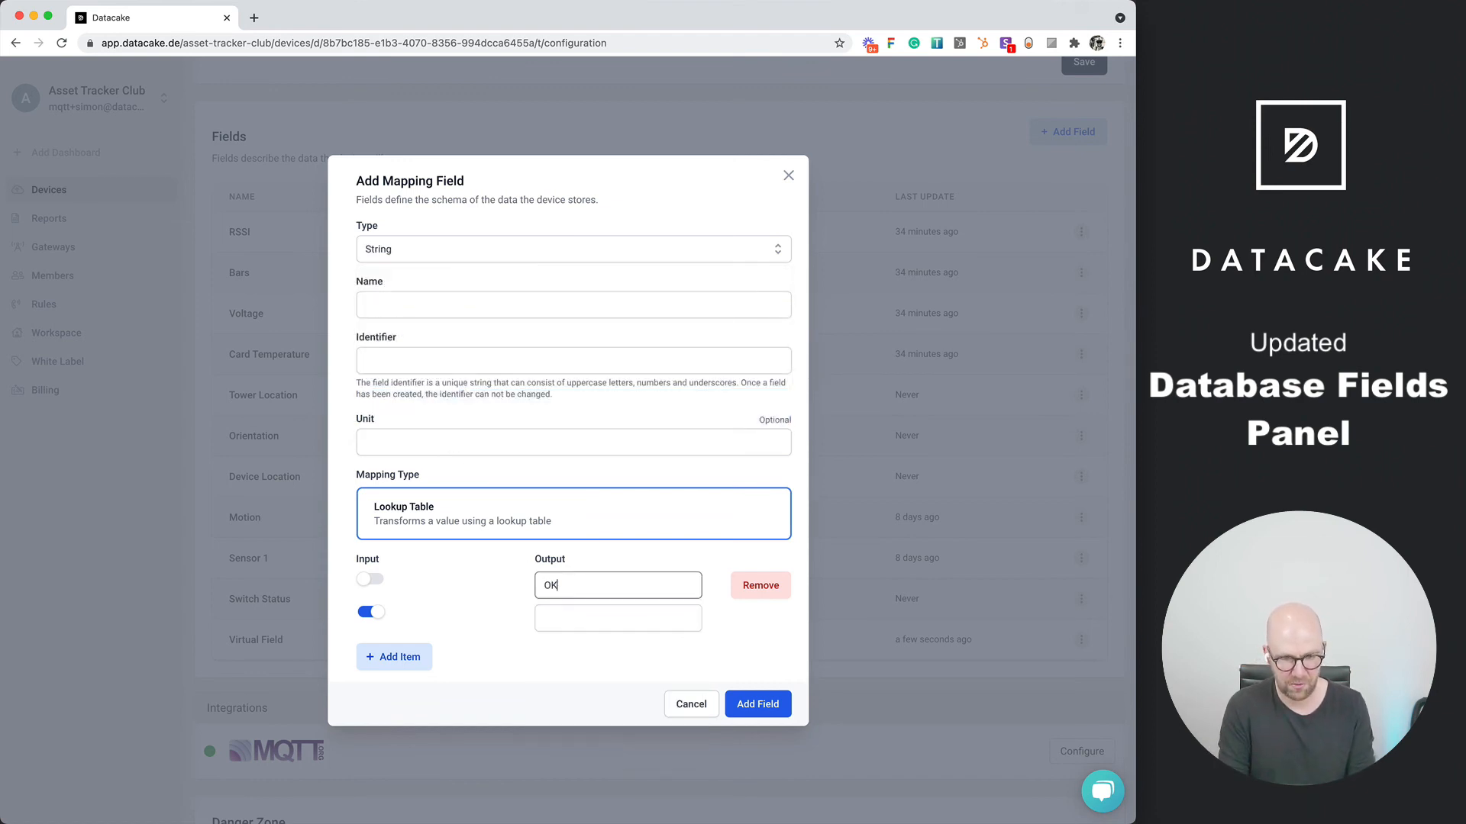
pyautogui.press('Tab')
pyautogui.press('Tab')
pyautogui.press('Tab')
pyautogui.write('No')
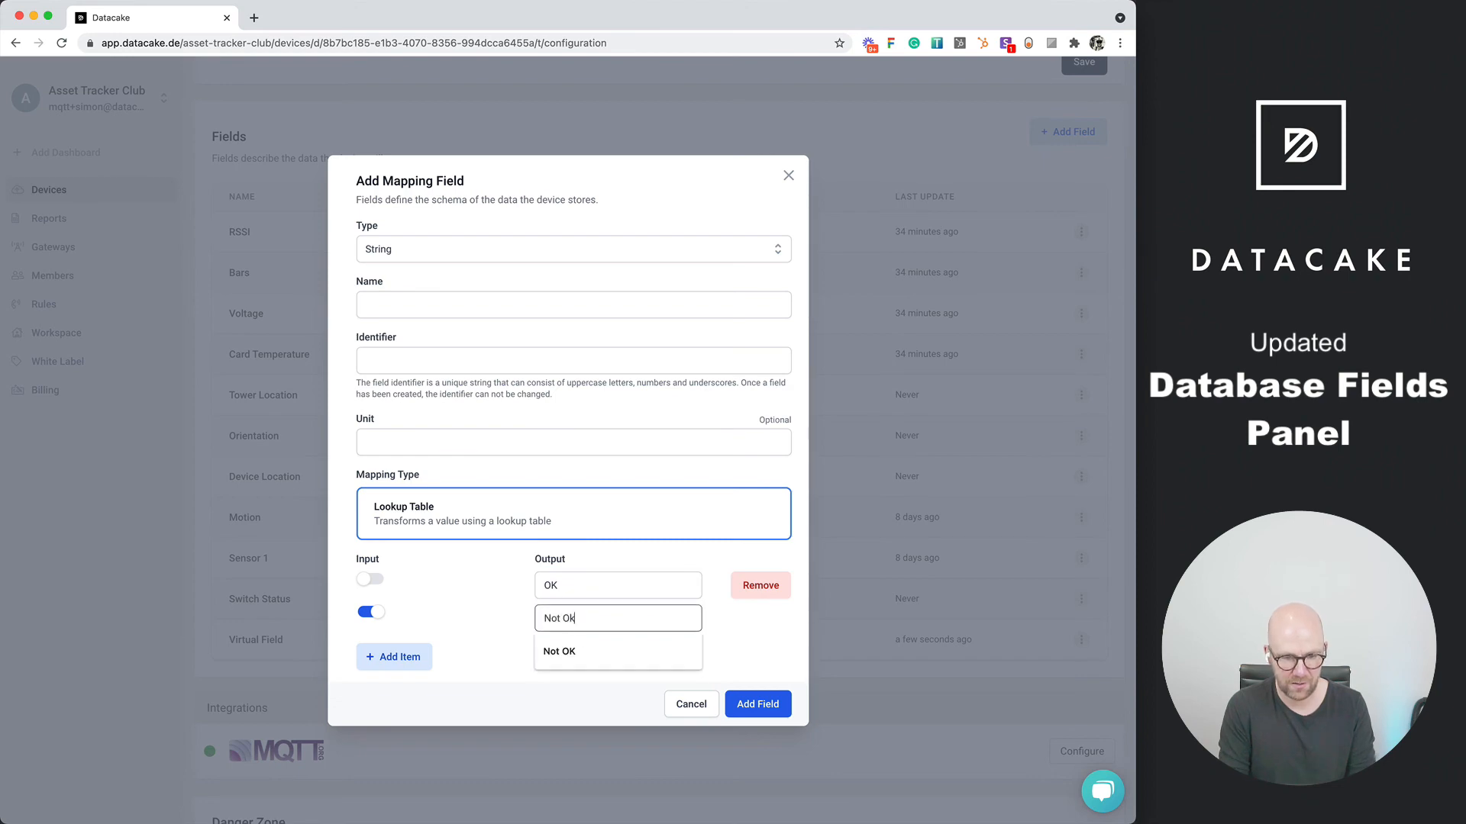
pyautogui.write('t Ok')
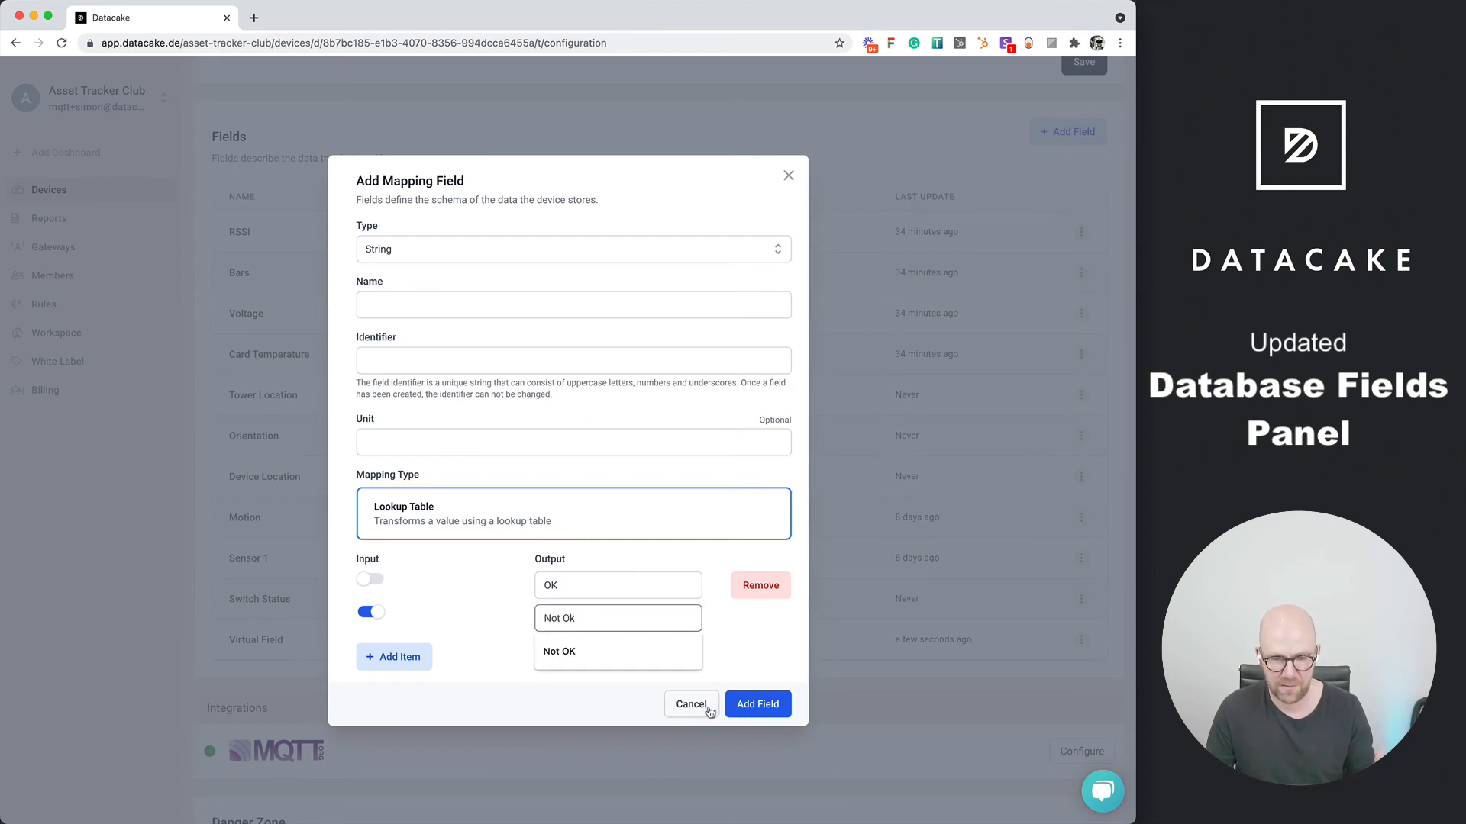
pyautogui.click(702, 708)
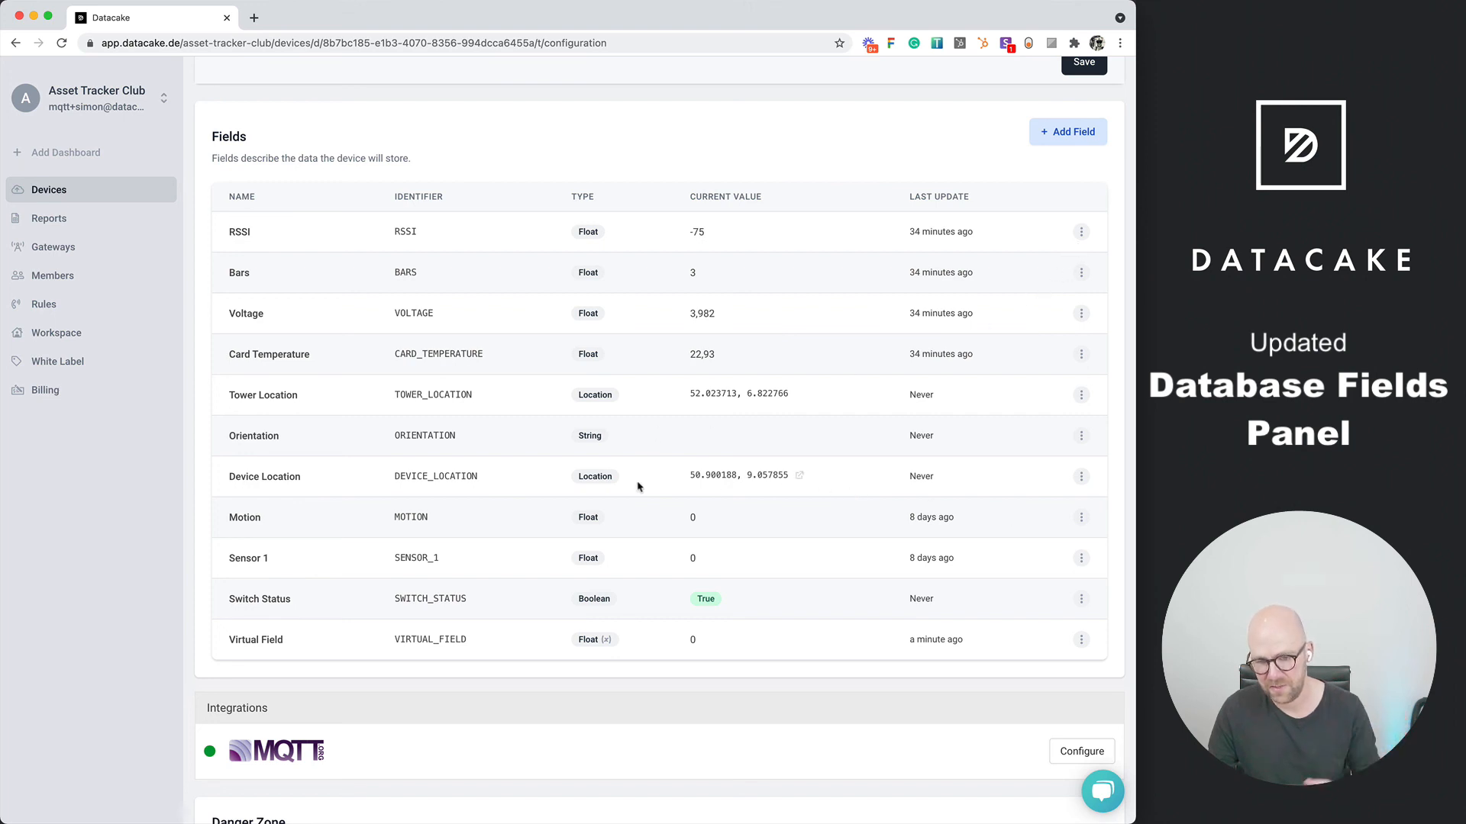
# View the map and coordinates in the value settings of Device Location and close them without changes
pyautogui.click(1080, 476)
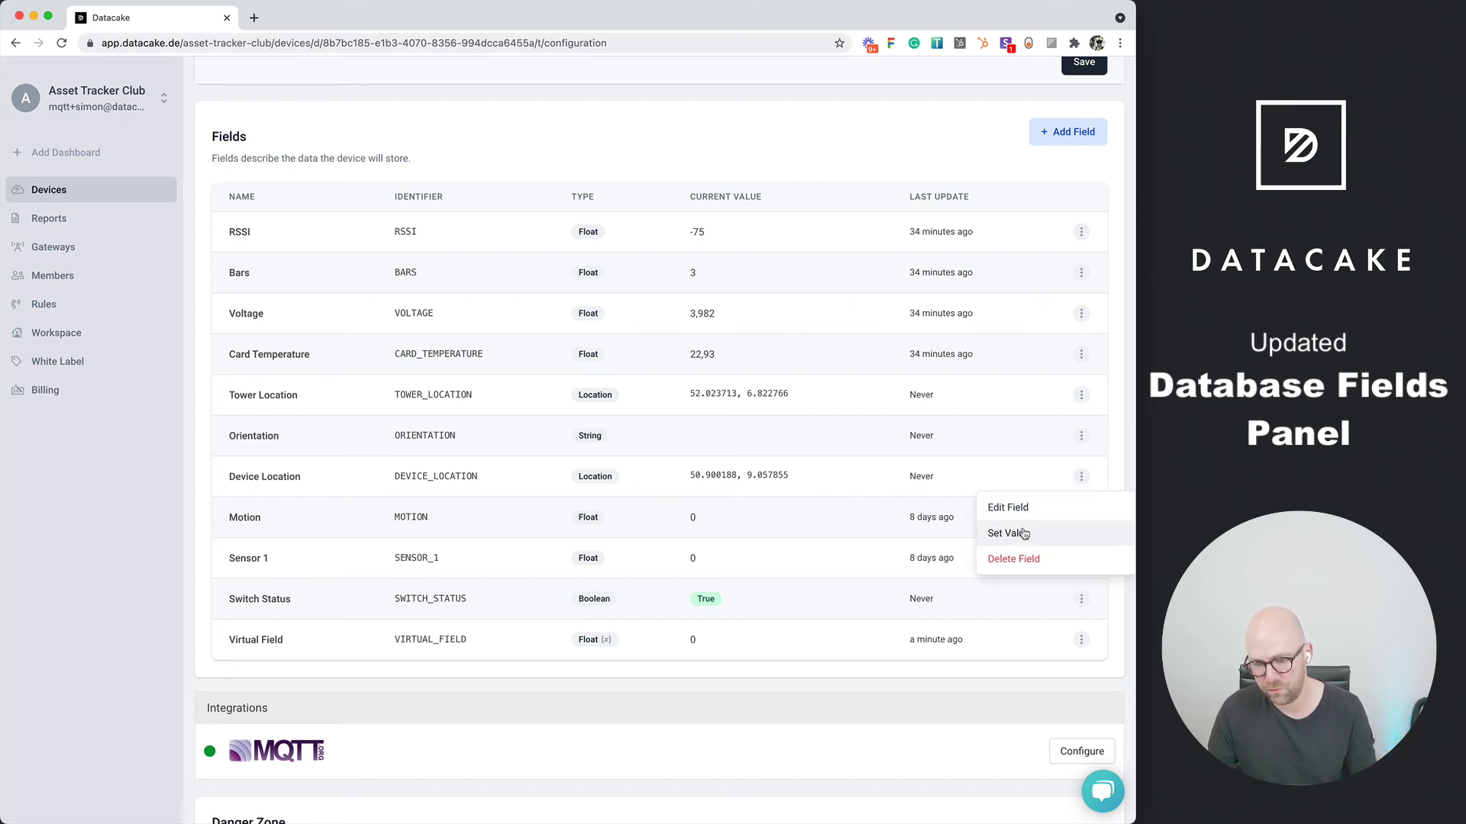
pyautogui.click(1024, 532)
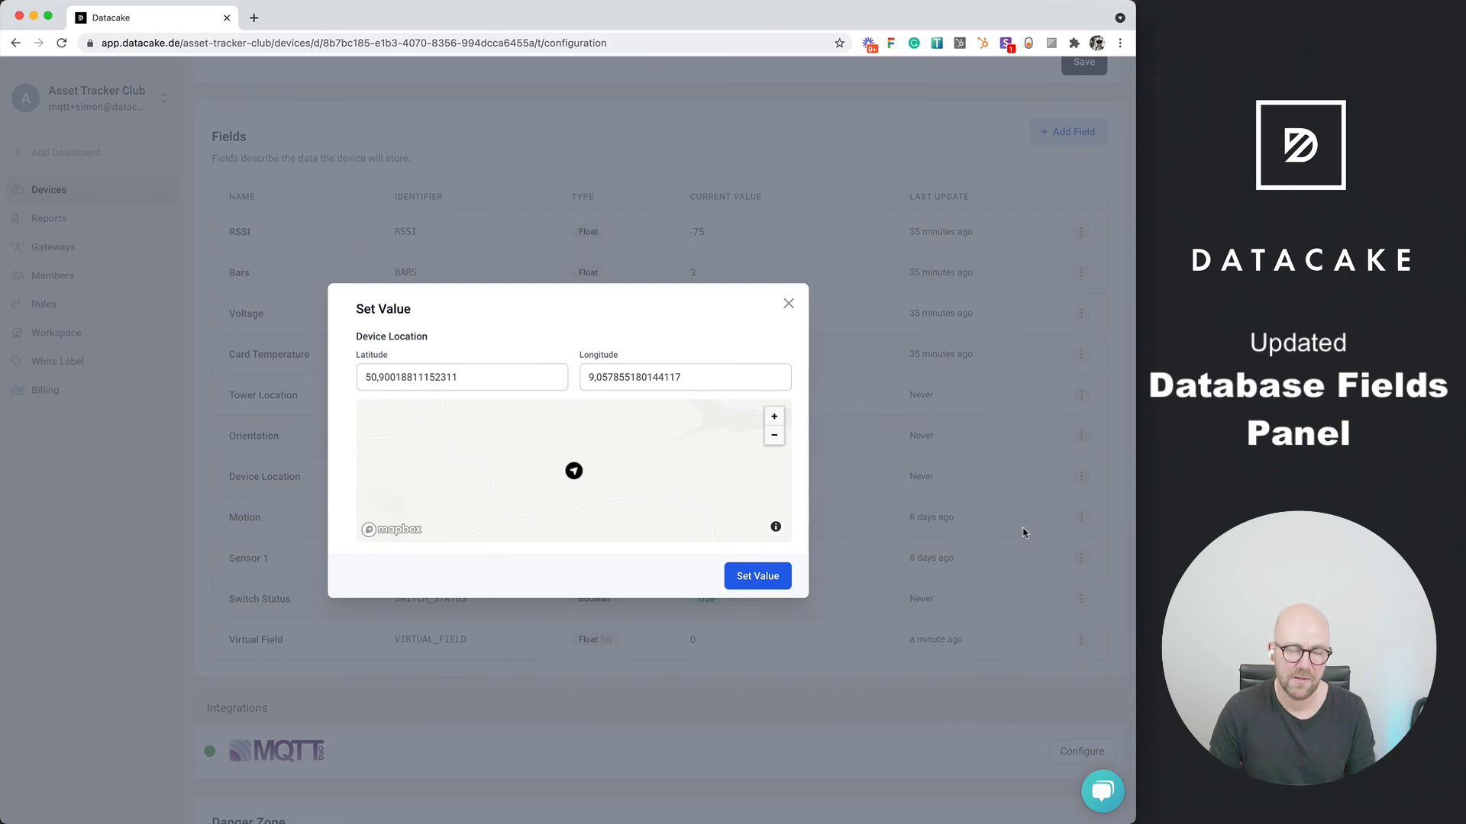
pyautogui.click(790, 304)
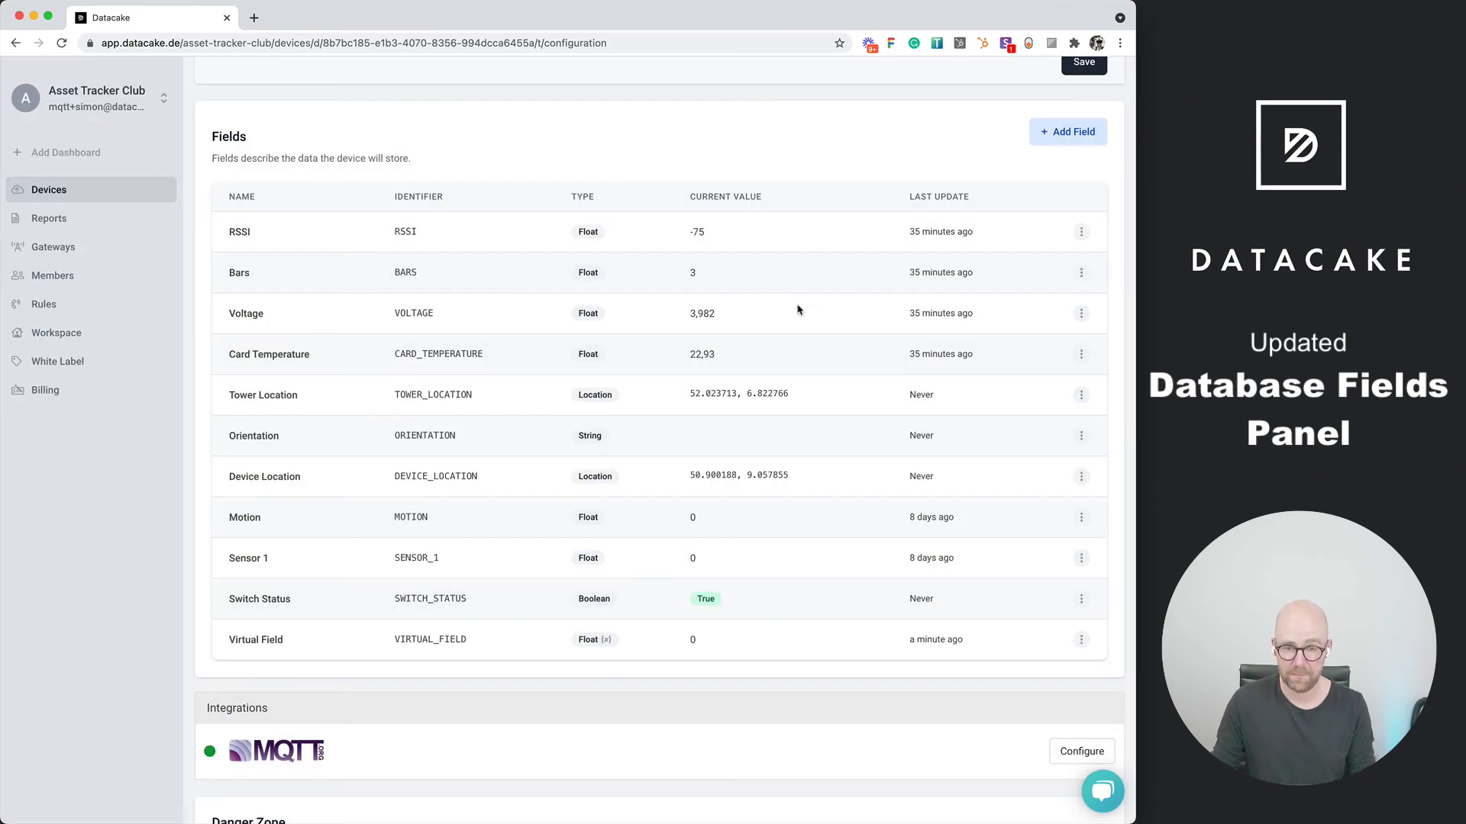